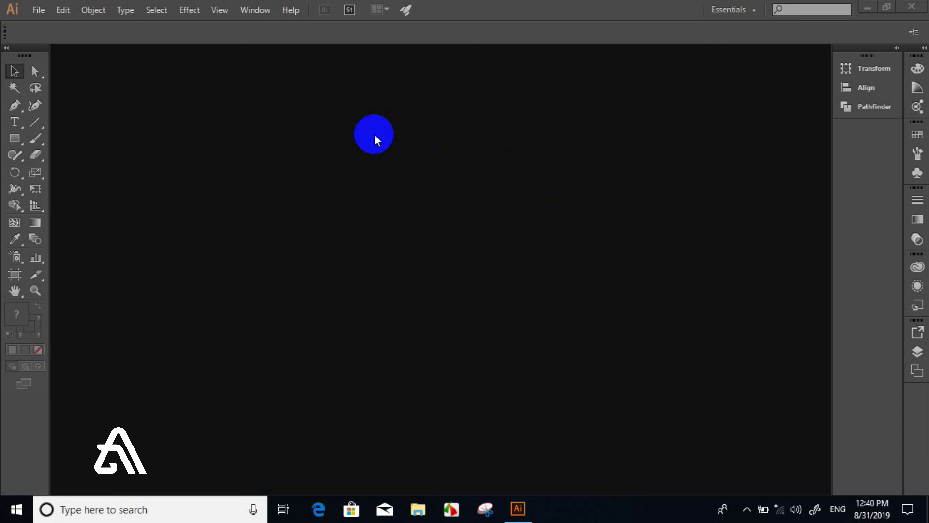
- Start a new document named 'business crad' using the Custom profile
{"action": "left_click", "coordinate": [42, 13]}
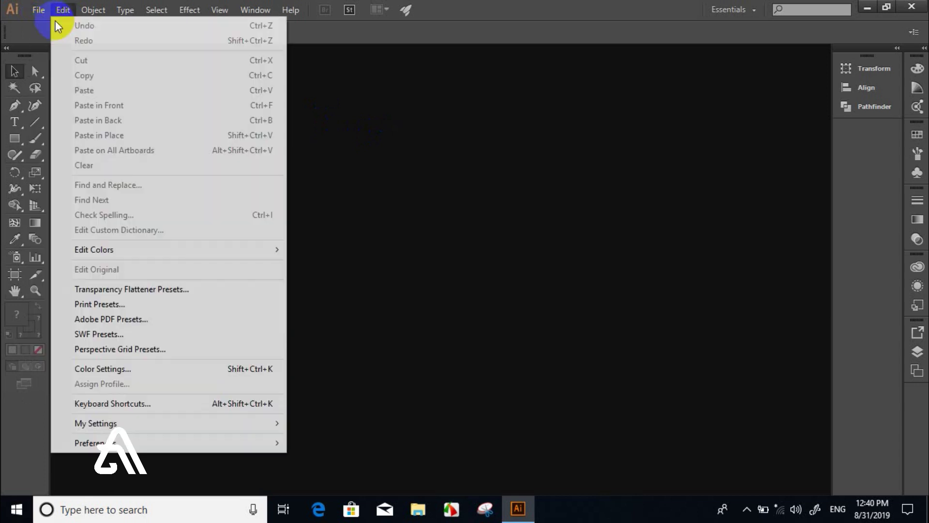
{"action": "left_click", "coordinate": [44, 25]}
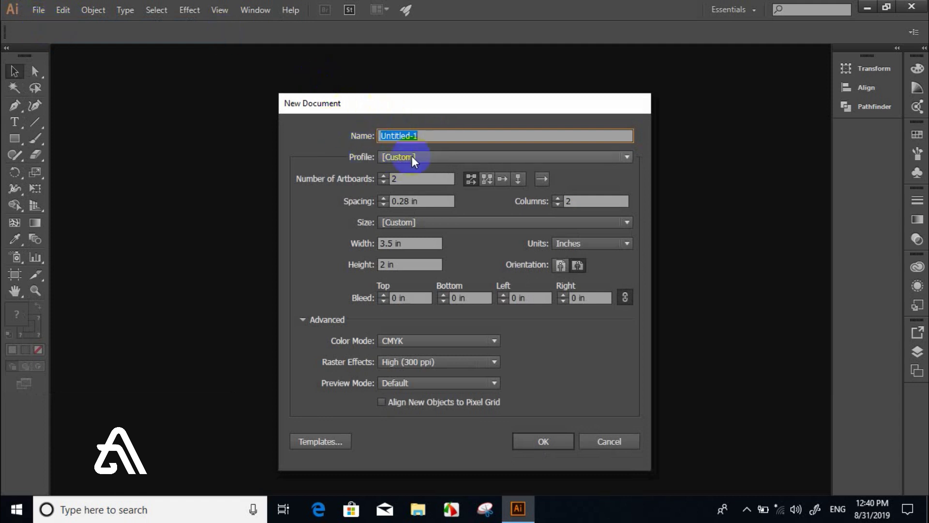
{"action": "type", "text": "bus"}
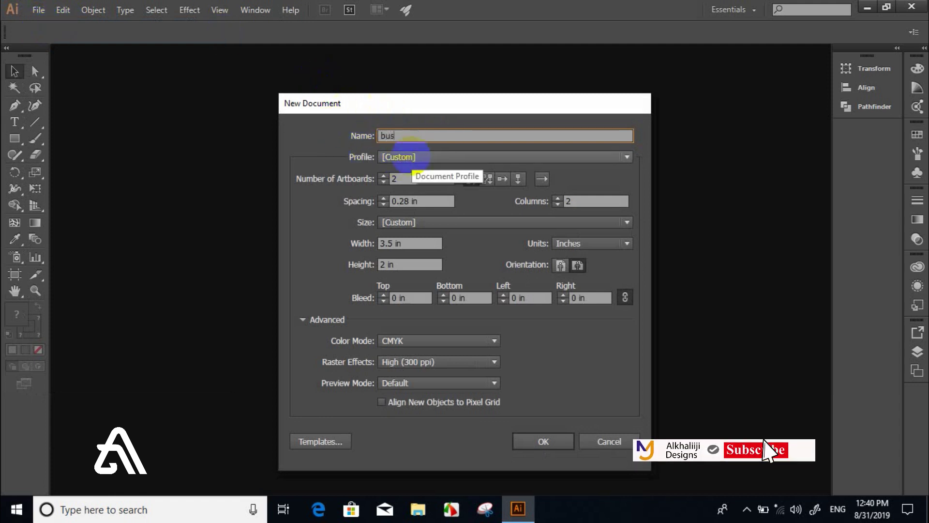
{"action": "type", "text": "iness crad"}
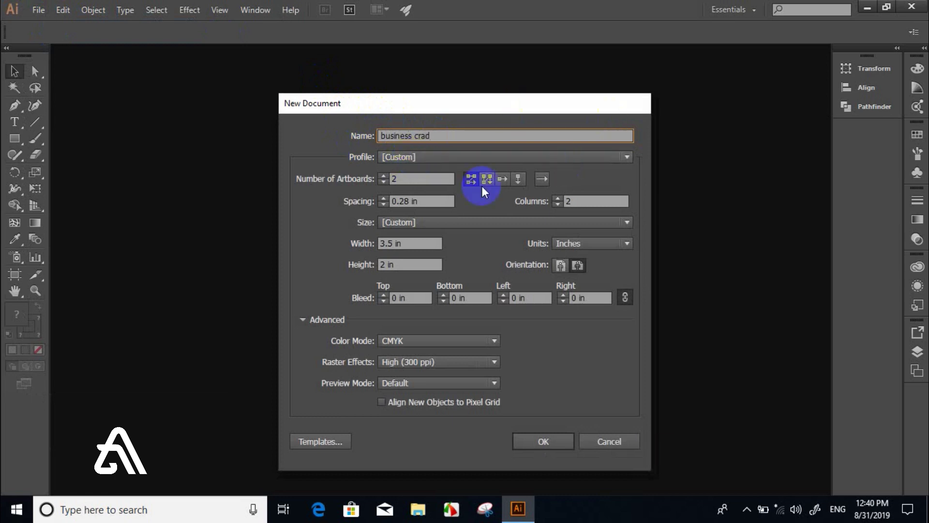
{"action": "left_click", "coordinate": [404, 160]}
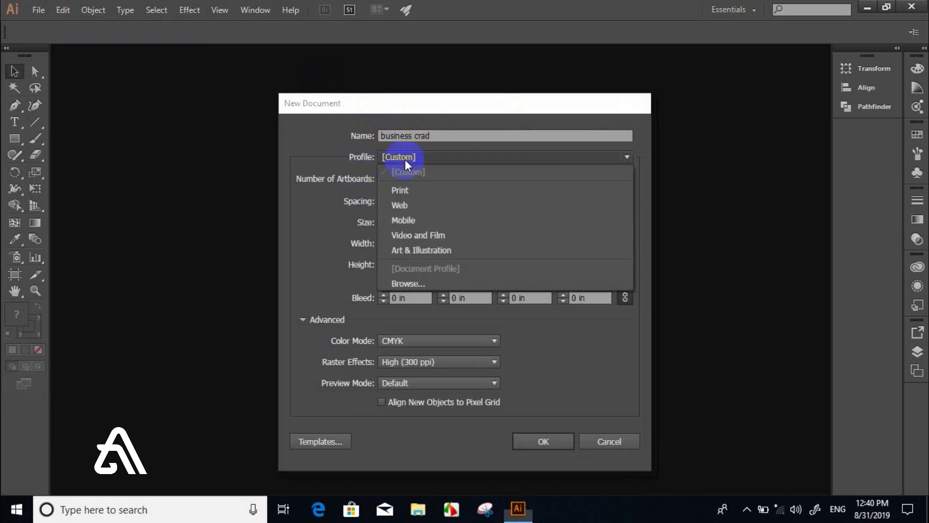
{"action": "left_click", "coordinate": [405, 159]}
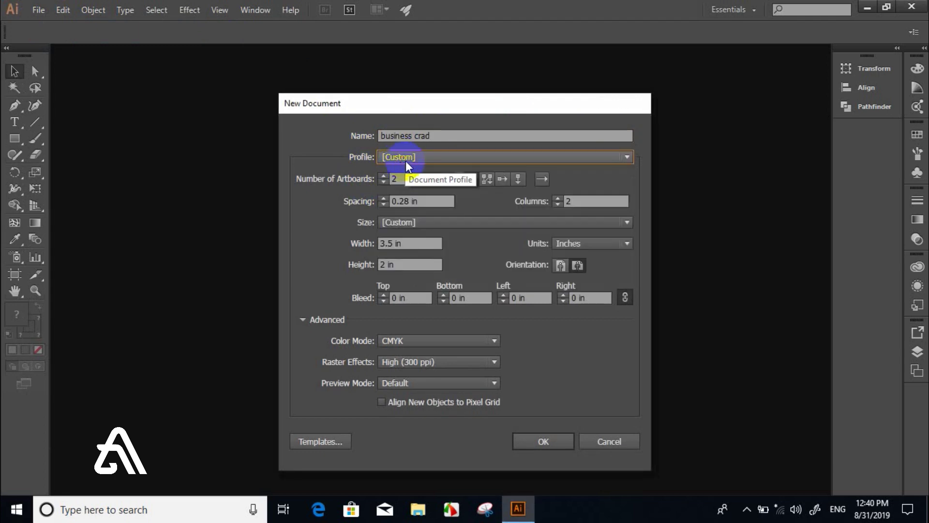
- Set the number of artboards to 2
{"action": "double_click", "coordinate": [394, 179]}
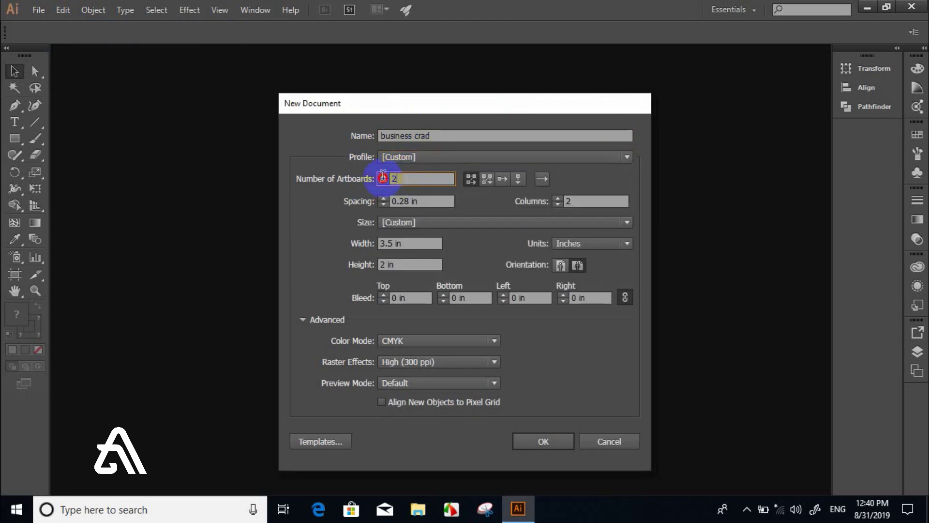
{"action": "type", "text": "1"}
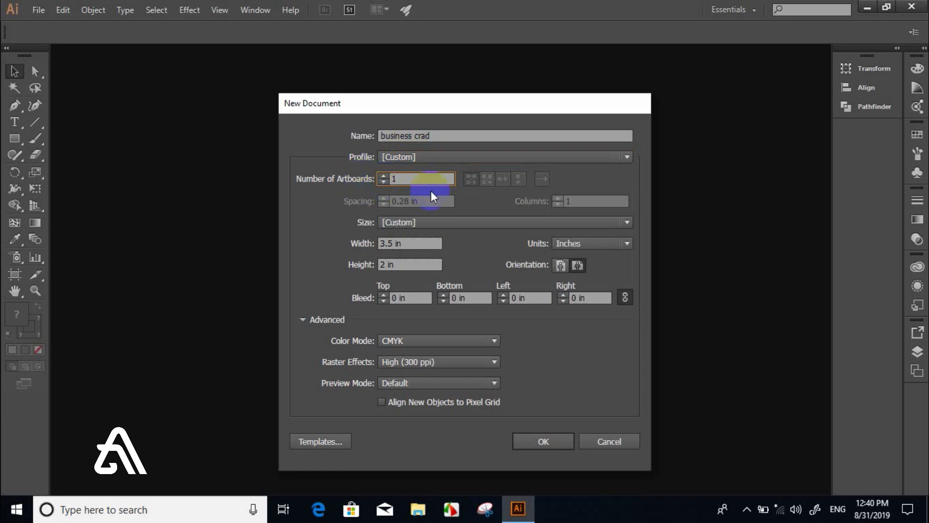
{"action": "left_click", "coordinate": [406, 180]}
{"action": "left_click_drag", "start_coordinate": [406, 180], "coordinate": [364, 183]}
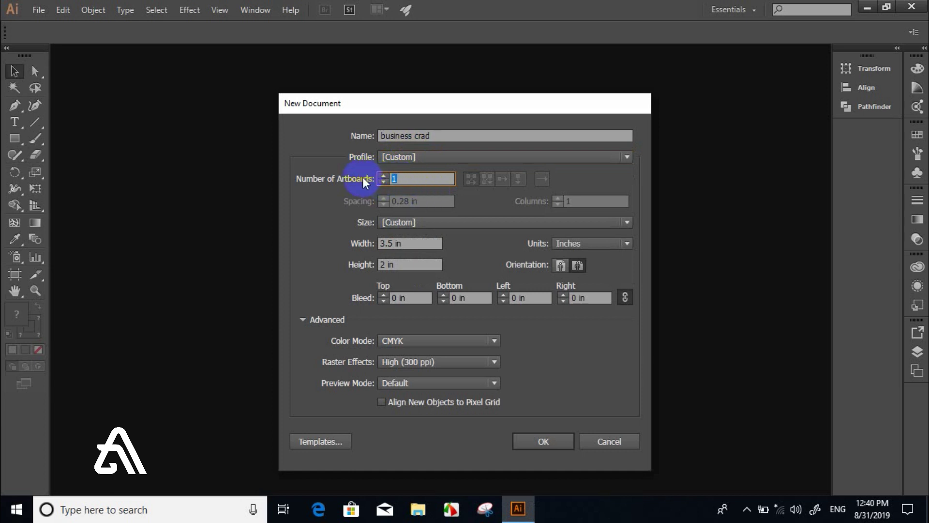
{"action": "type", "text": "3"}
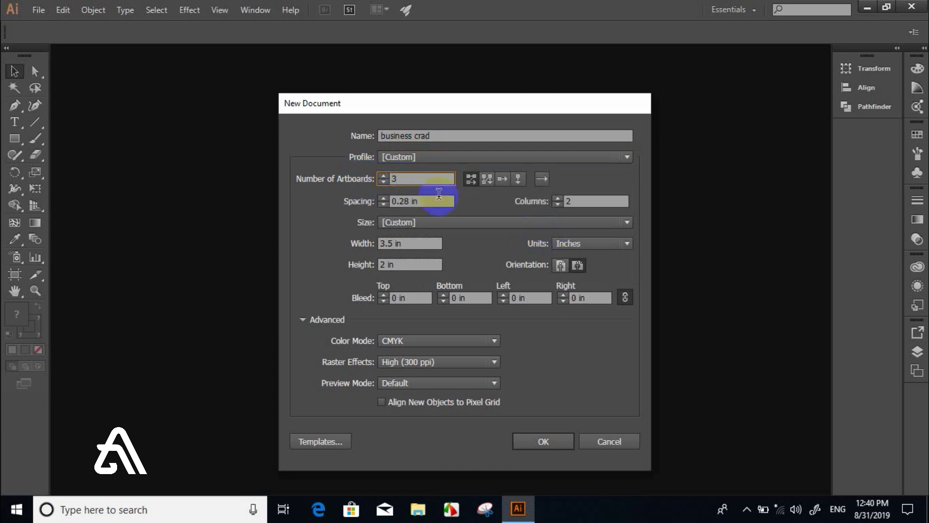
{"action": "key", "text": "BackSpace"}
{"action": "type", "text": "2"}
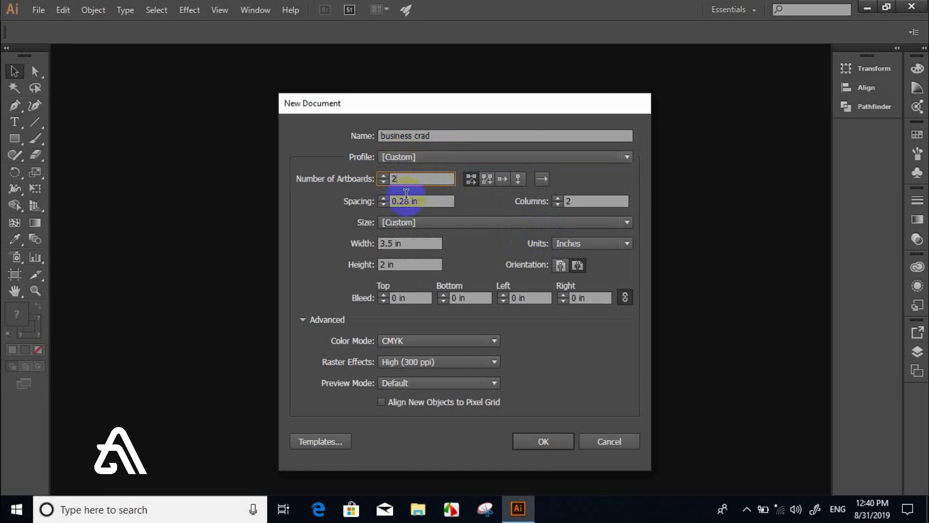
{"action": "left_click_drag", "start_coordinate": [397, 179], "coordinate": [382, 180]}
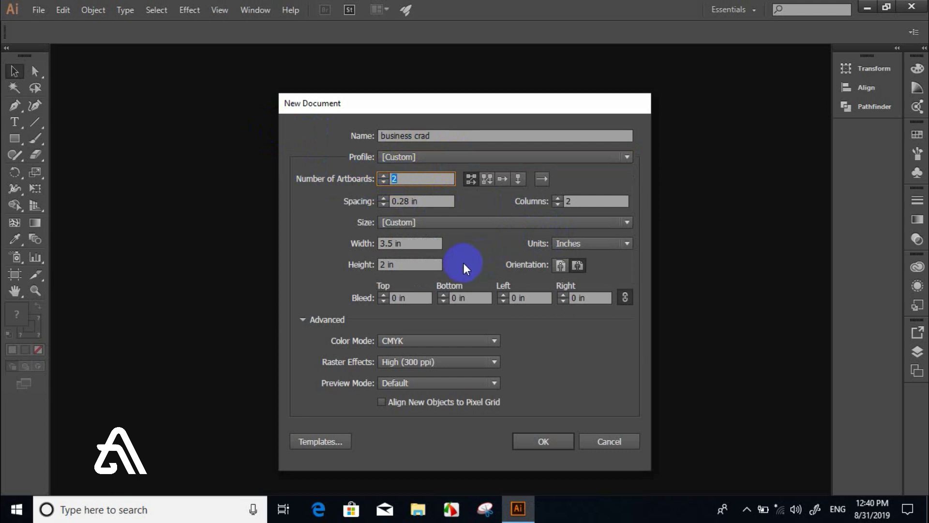
- Keep the Custom size at 3.5 × 2 in with Inches as units
{"action": "left_click", "coordinate": [405, 221]}
{"action": "left_click", "coordinate": [405, 221]}
{"action": "left_click_drag", "start_coordinate": [413, 243], "coordinate": [305, 249]}
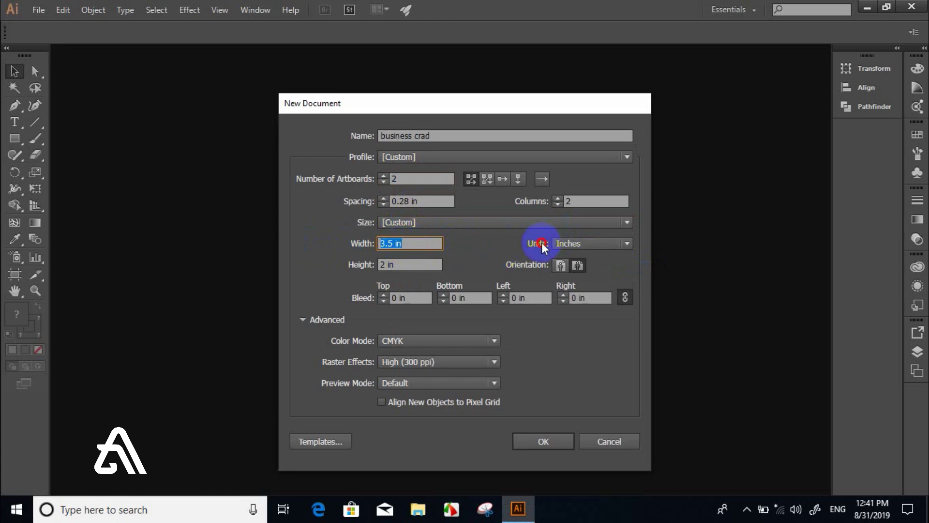
{"action": "left_click", "coordinate": [569, 245]}
{"action": "left_click", "coordinate": [569, 245]}
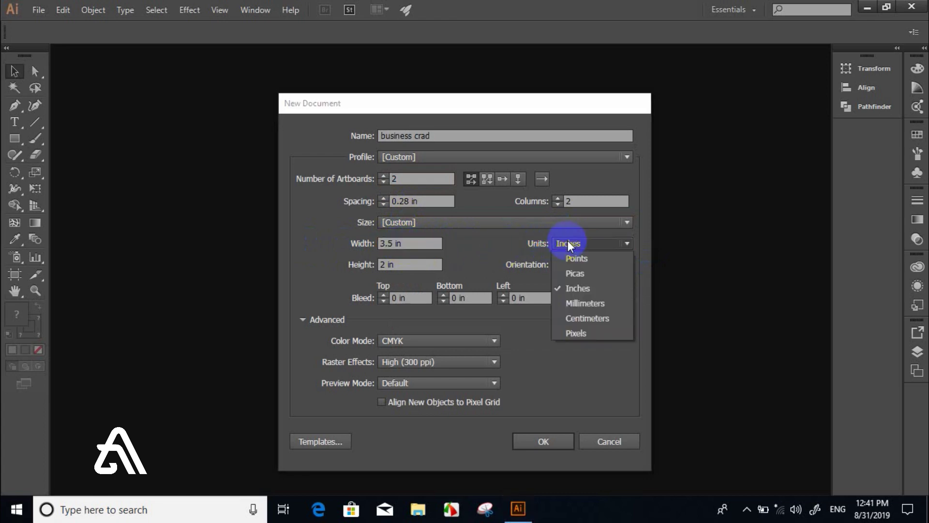
{"action": "left_click", "coordinate": [569, 289]}
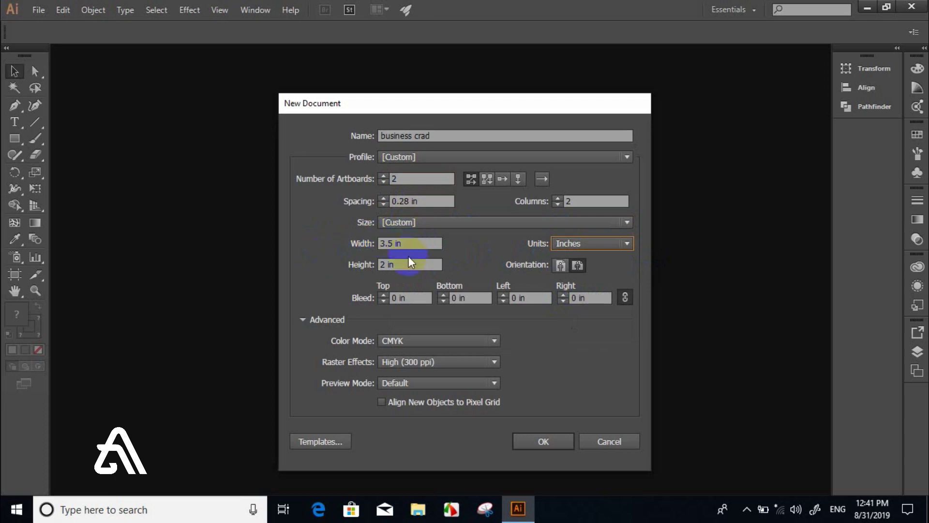
{"action": "left_click", "coordinate": [370, 265]}
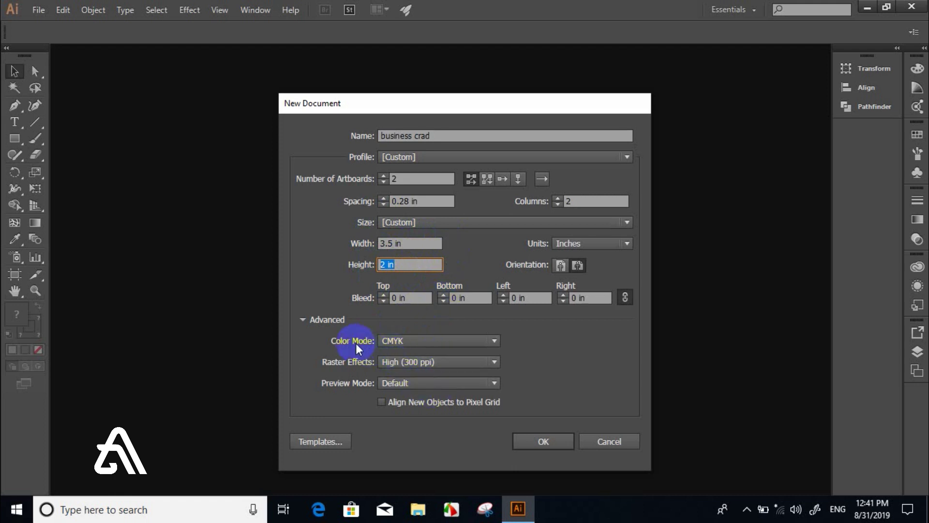
- Keep CMYK colour mode and High (300 ppi) raster effects, then create the document
{"action": "left_click", "coordinate": [398, 342]}
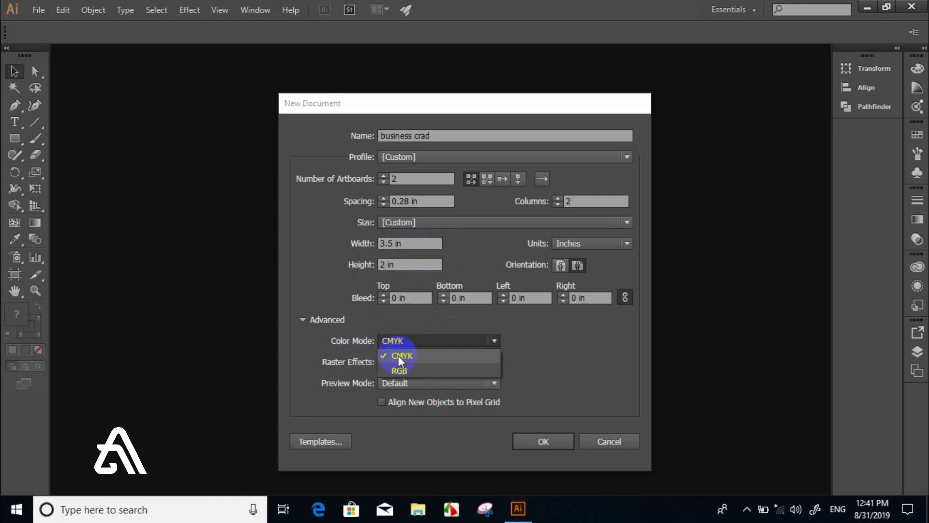
{"action": "left_click", "coordinate": [400, 357]}
{"action": "left_click", "coordinate": [405, 362]}
{"action": "left_click", "coordinate": [405, 362]}
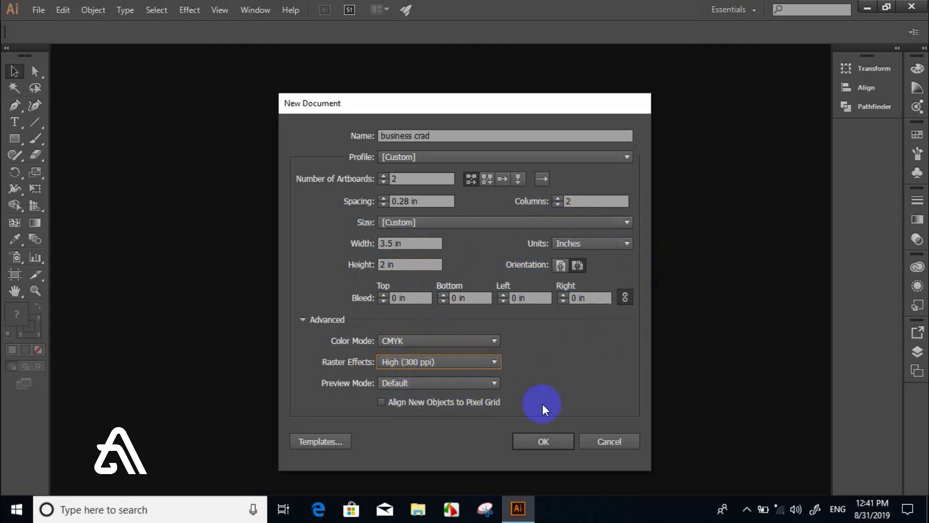
{"action": "left_click", "coordinate": [533, 440]}
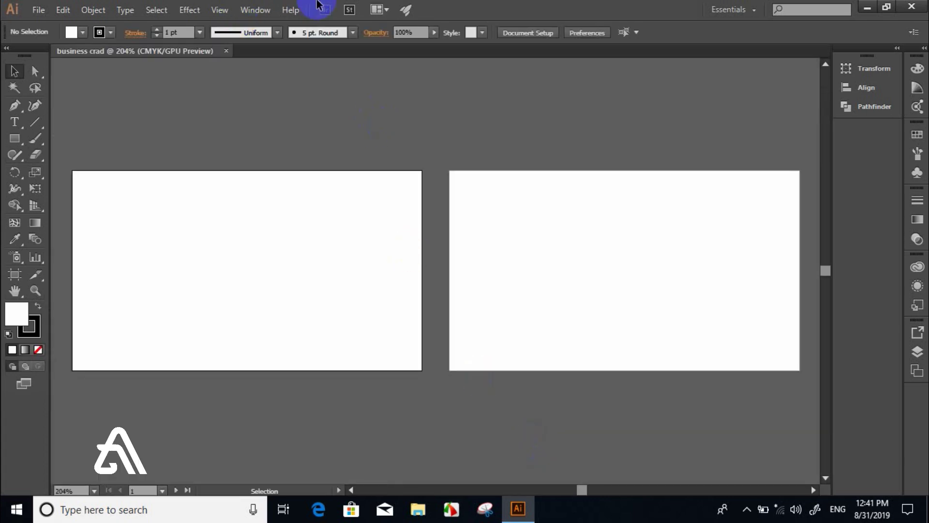
- Fit the first business card artboard in the window with Ctrl+0
{"action": "left_click", "coordinate": [124, 184]}
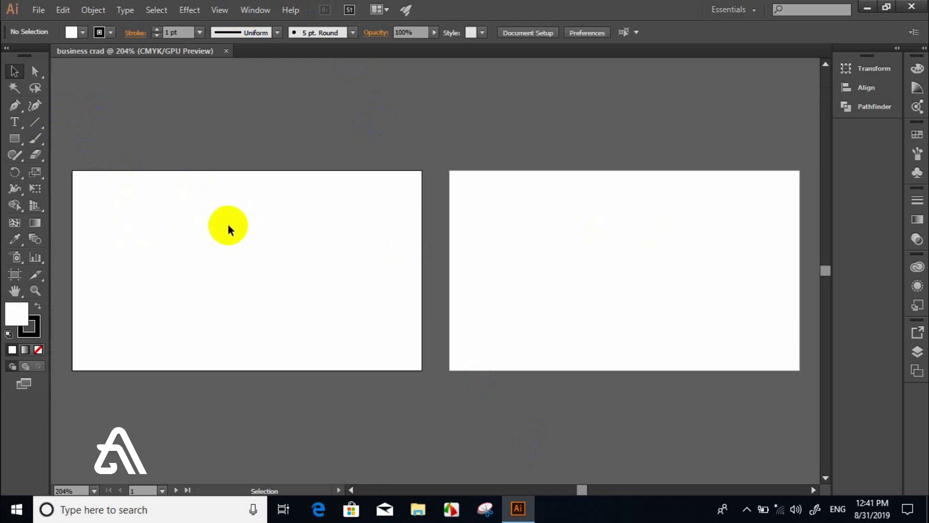
{"action": "key", "text": "ctrl+0"}
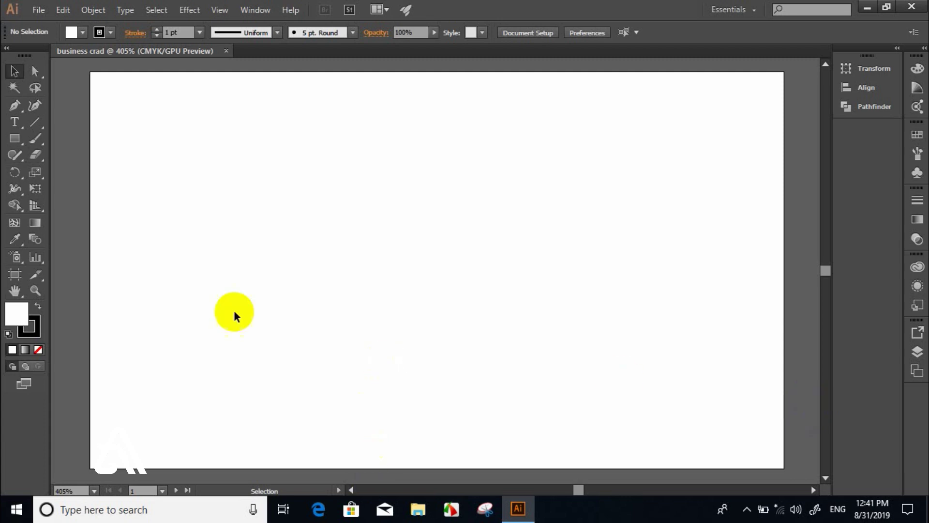
{"action": "left_click", "coordinate": [40, 10]}
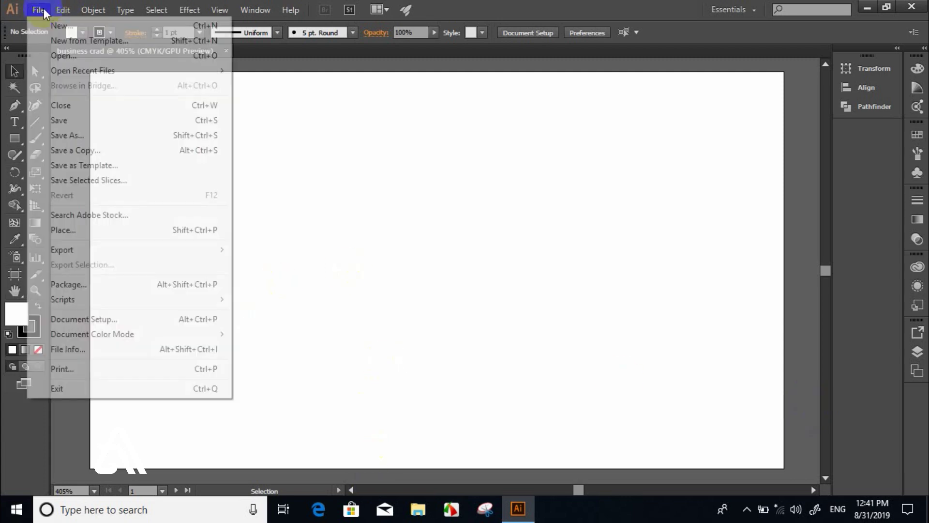
- In the Open dialog, browse to New Volume (E:) > Alkhaliiji Designs
{"action": "left_click", "coordinate": [57, 55]}
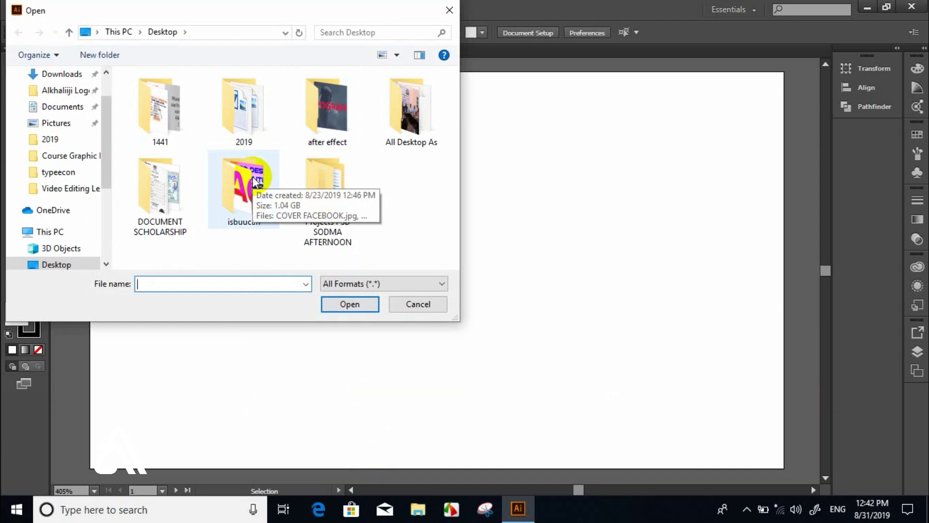
{"action": "left_click_drag", "start_coordinate": [106, 129], "coordinate": [75, 223]}
{"action": "left_click", "coordinate": [73, 228]}
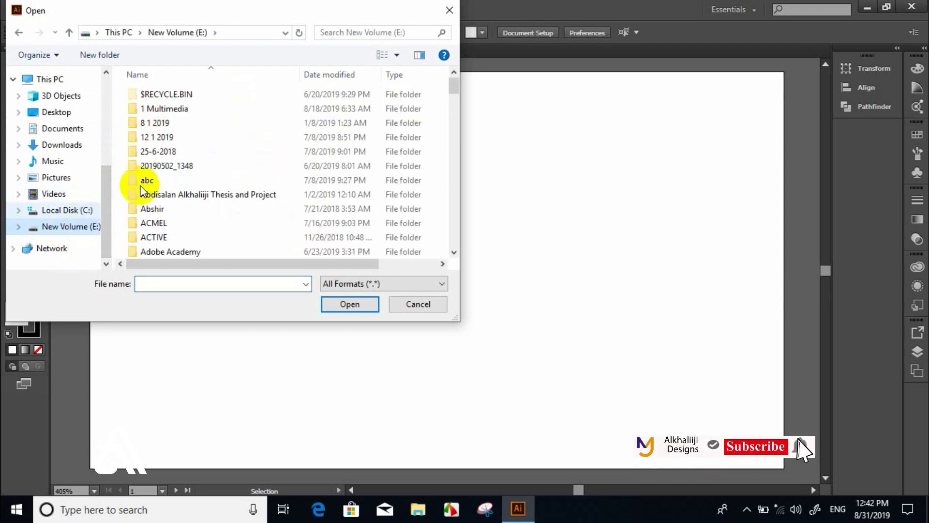
{"action": "left_click", "coordinate": [179, 165]}
{"action": "key", "text": "Down"}
{"action": "key", "text": "Down"}
{"action": "key", "text": "Down"}
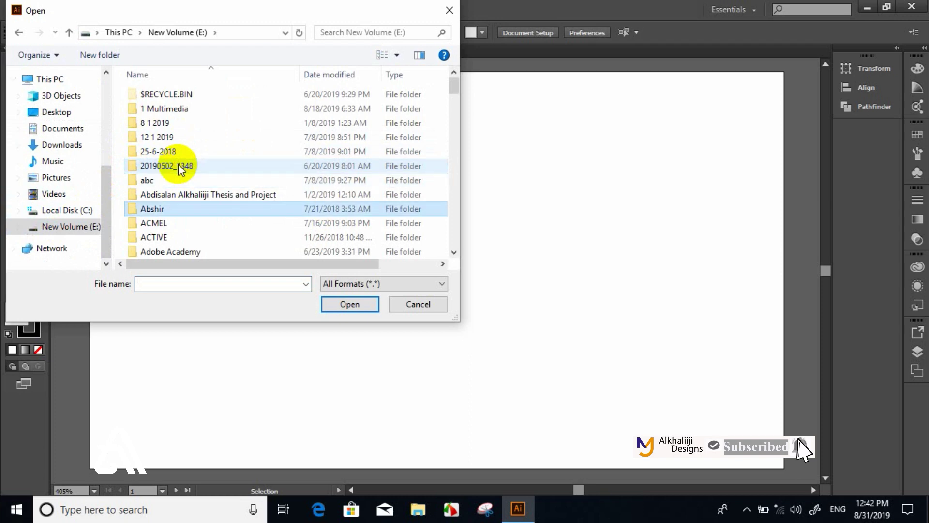
{"action": "key", "text": "Down"}
{"action": "key", "text": "Down"}
{"action": "key", "text": "Down"}
{"action": "key", "text": "Down"}
{"action": "key", "text": "Down"}
{"action": "key", "text": "Down"}
{"action": "key", "text": "Down"}
{"action": "key", "text": "Down"}
{"action": "key", "text": "Down"}
{"action": "key", "text": "Return"}
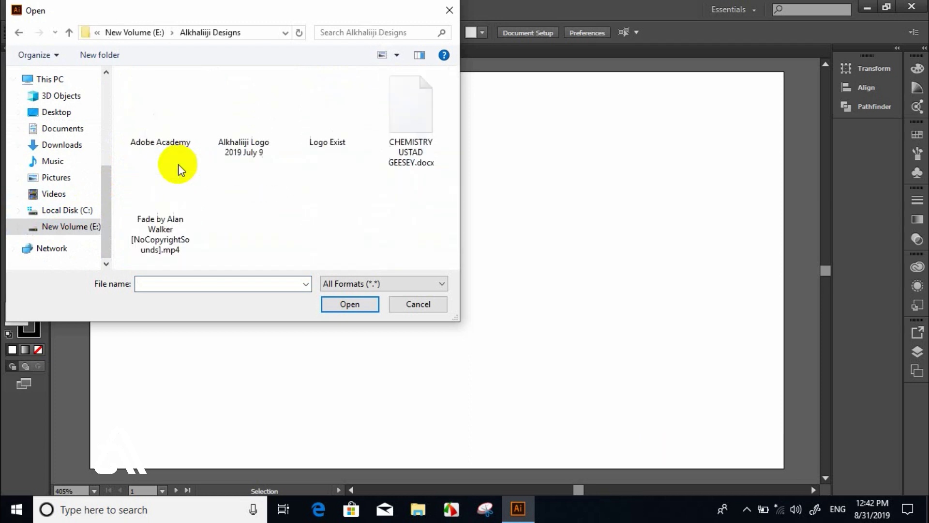
- Open sept logo alkhaliiji 2.png from the Alkhaliiji Logo 2019 July 9 folder
{"action": "key", "text": "Down"}
{"action": "key", "text": "Up"}
{"action": "key", "text": "Right"}
{"action": "key", "text": "Return"}
{"action": "key", "text": "Down"}
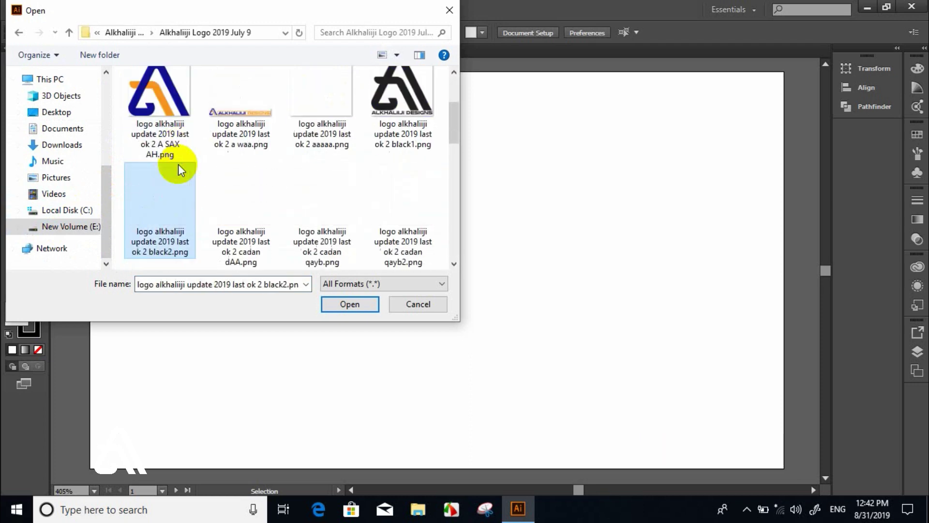
{"action": "key", "text": "Down"}
{"action": "key", "text": "Down"}
{"action": "key", "text": "Down"}
{"action": "key", "text": "Down"}
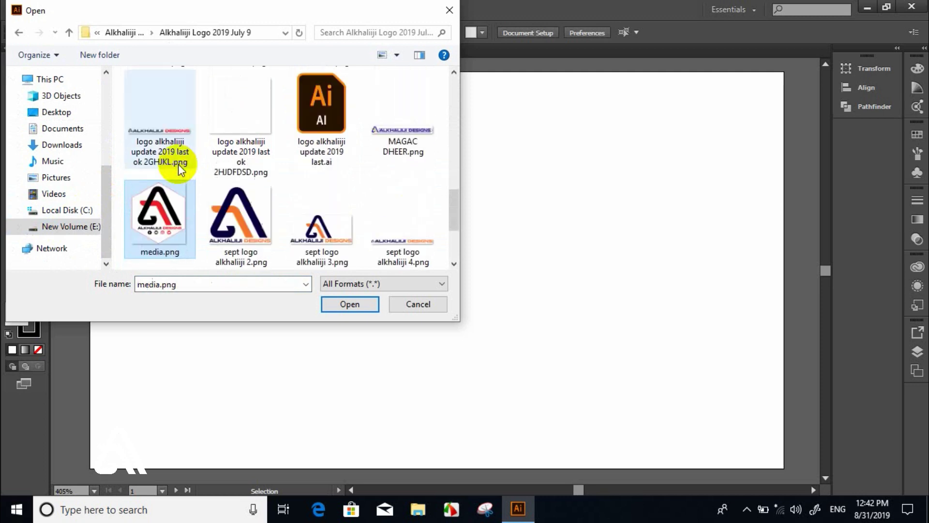
{"action": "key", "text": "Down"}
{"action": "key", "text": "Right"}
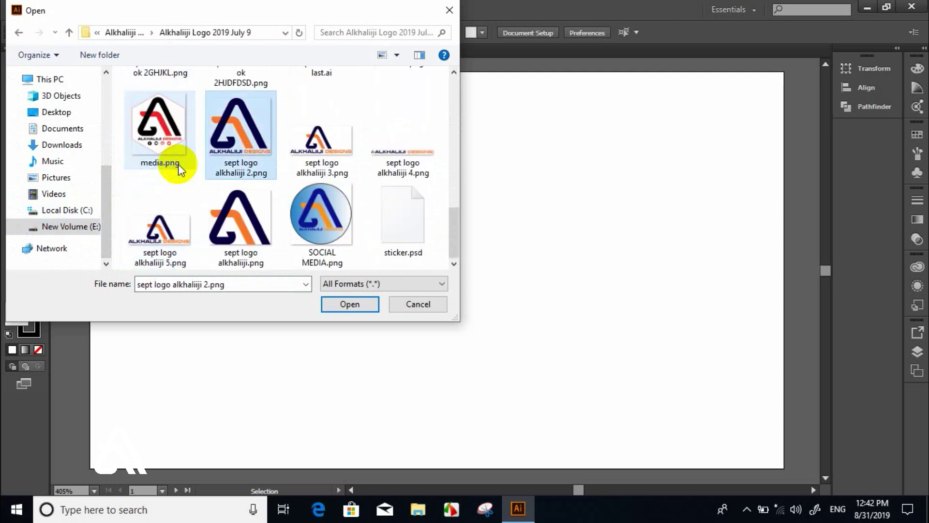
{"action": "key", "text": "Right"}
{"action": "key", "text": "Left"}
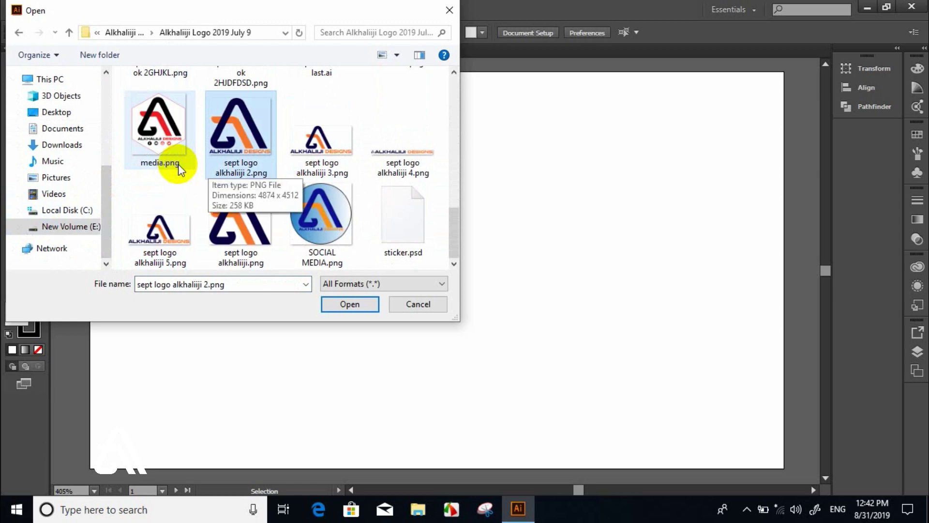
{"action": "key", "text": "Return"}
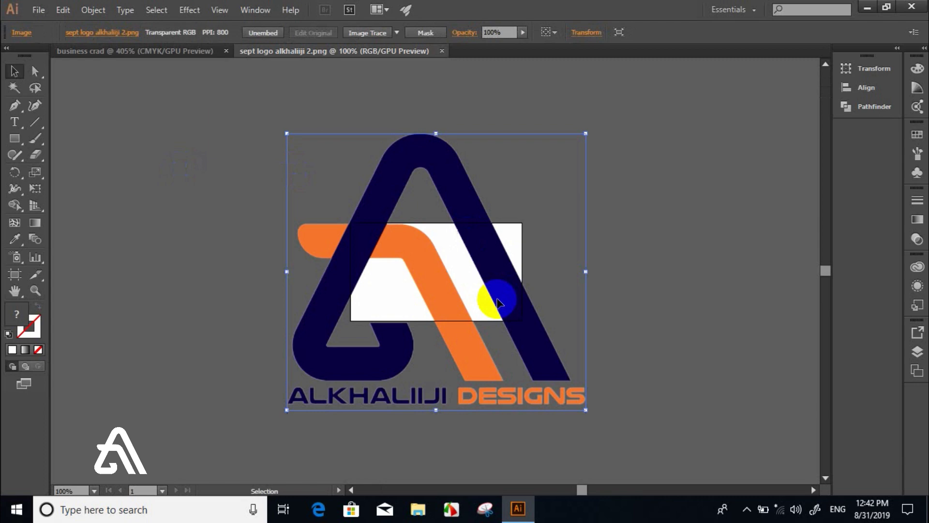
- Drag the logo into business crad and scale it down onto the first card
{"action": "left_click", "coordinate": [421, 256]}
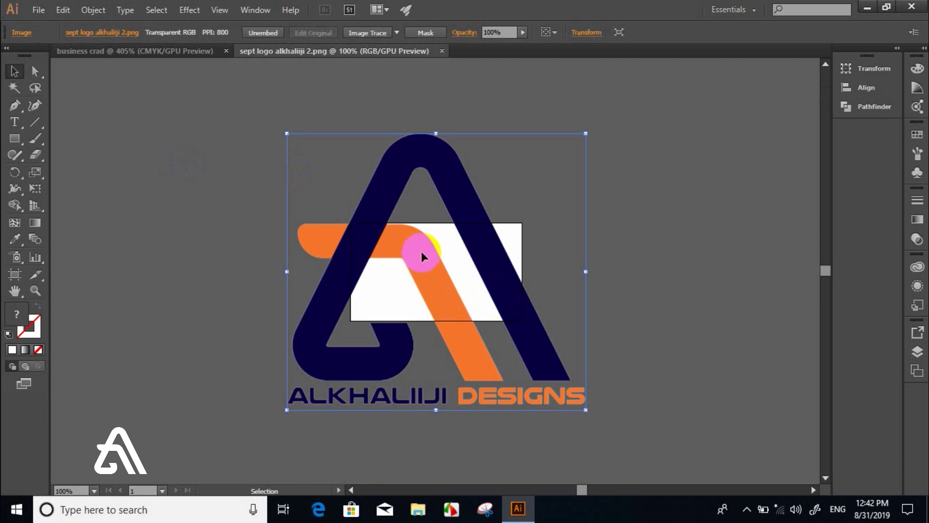
{"action": "left_click_drag", "start_coordinate": [381, 183], "coordinate": [500, 236]}
{"action": "key", "text": "ctrl+1"}
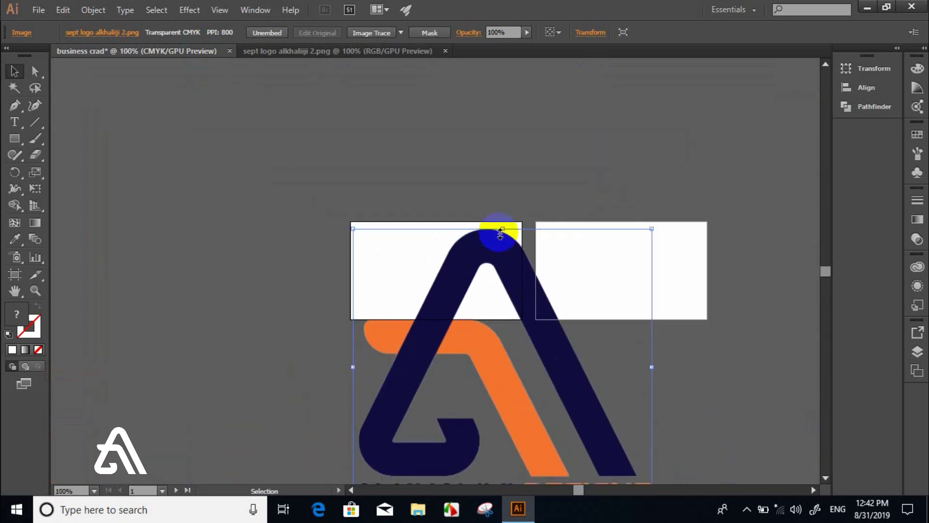
{"action": "left_click_drag", "start_coordinate": [353, 228], "coordinate": [466, 255]}
- Deselect the logo, fit the first card in the window, and select the Rectangle Tool
{"action": "right_click", "coordinate": [508, 366]}
{"action": "left_click", "coordinate": [498, 360]}
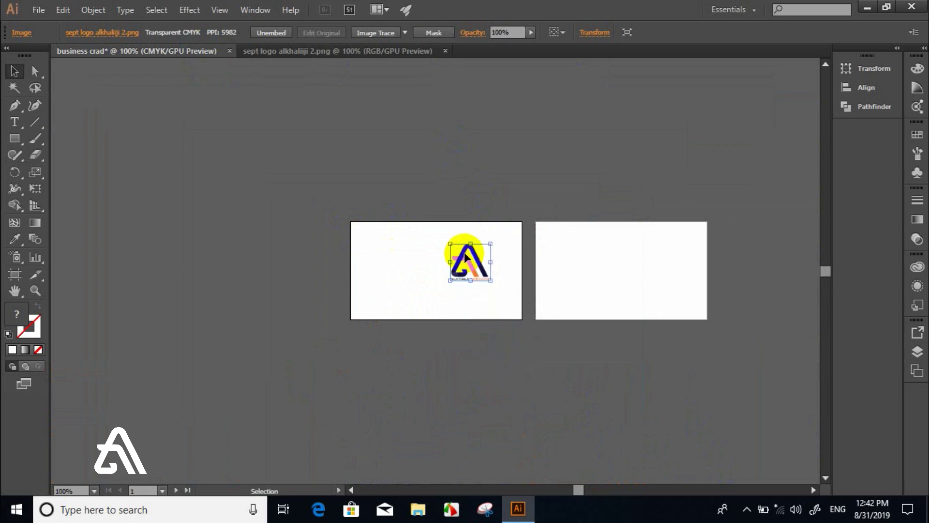
{"action": "left_click", "coordinate": [397, 251]}
{"action": "key", "text": "ctrl+0"}
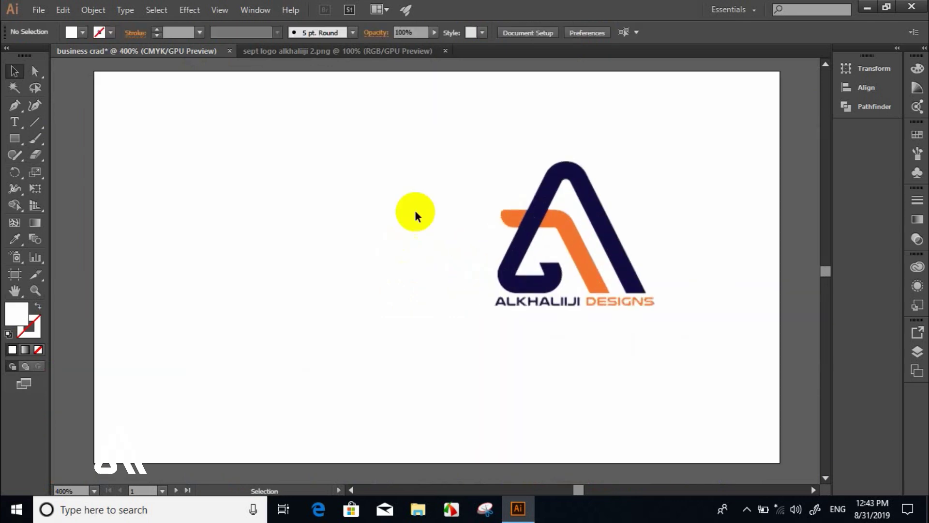
{"action": "left_click", "coordinate": [19, 138]}
{"action": "left_click", "coordinate": [45, 140]}
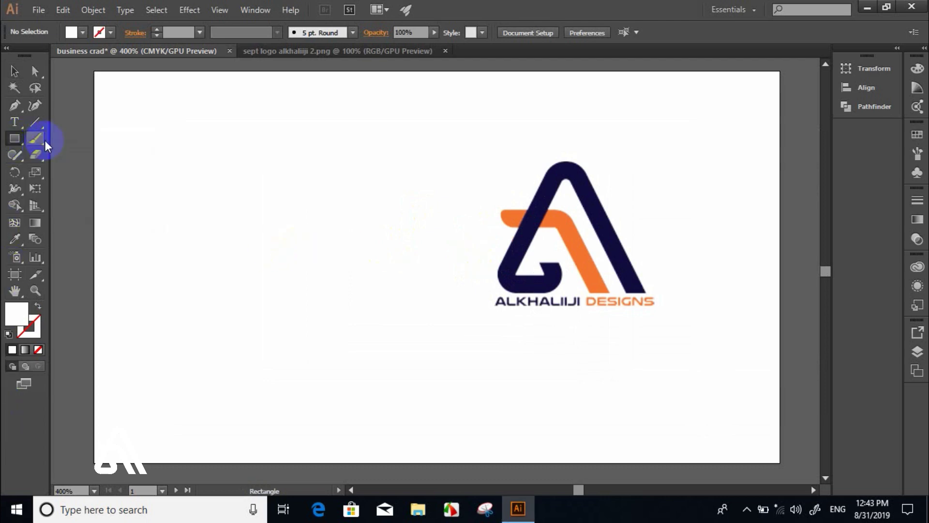
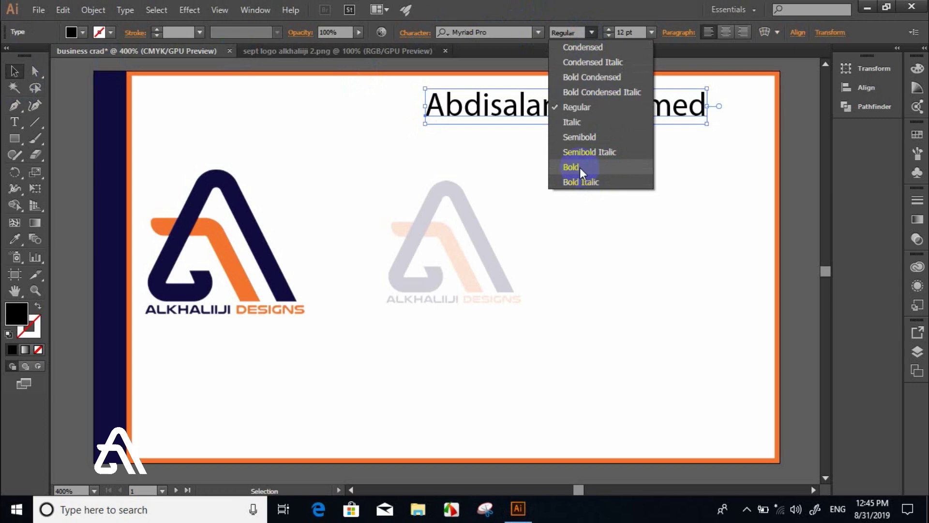
- Duplicate the name line below itself, retype it as 'Designer', and colour it the logo's orange
{"action": "left_click_drag", "start_coordinate": [560, 108], "coordinate": [596, 137]}
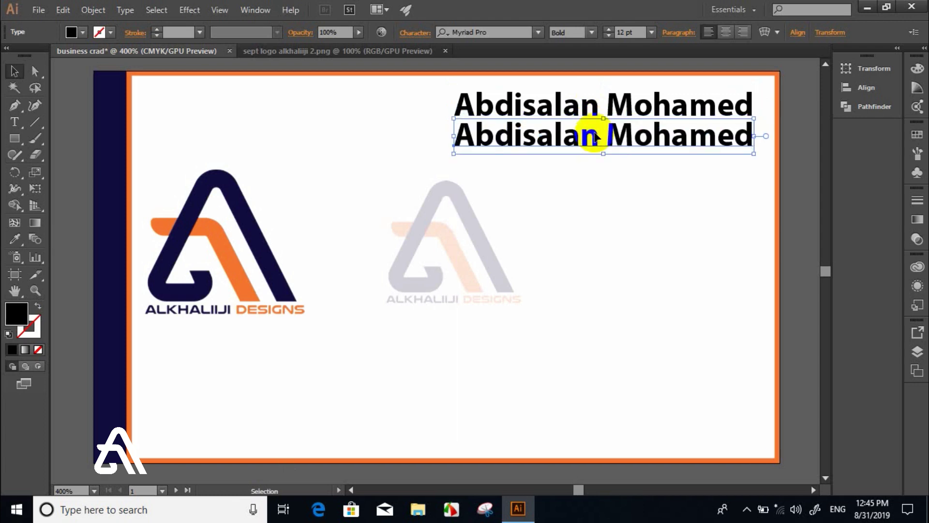
{"action": "double_click", "coordinate": [594, 131]}
{"action": "triple_click", "coordinate": [595, 131]}
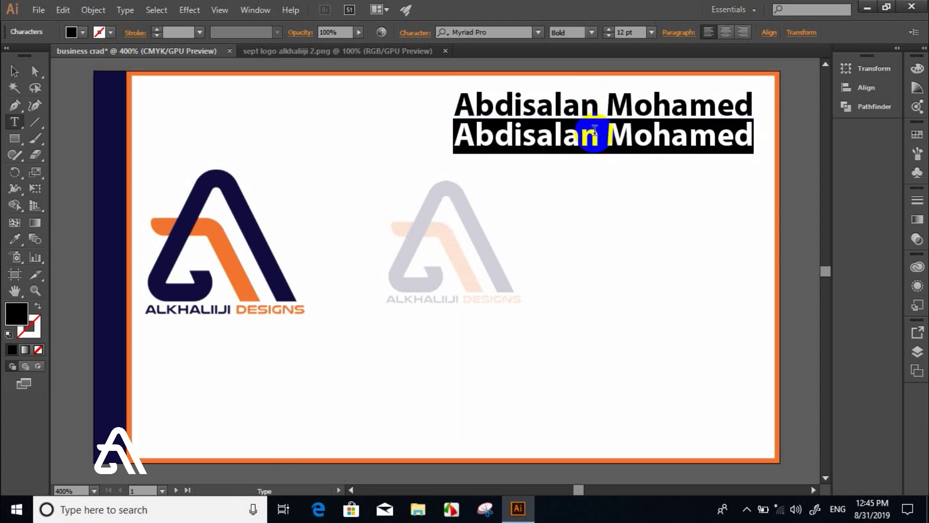
{"action": "type", "text": "Design"}
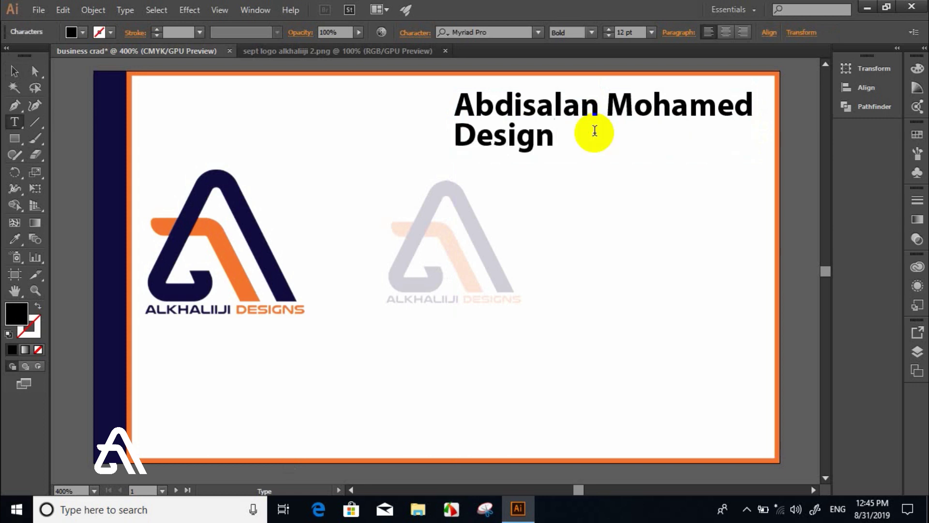
{"action": "type", "text": "er"}
{"action": "left_click", "coordinate": [14, 73]}
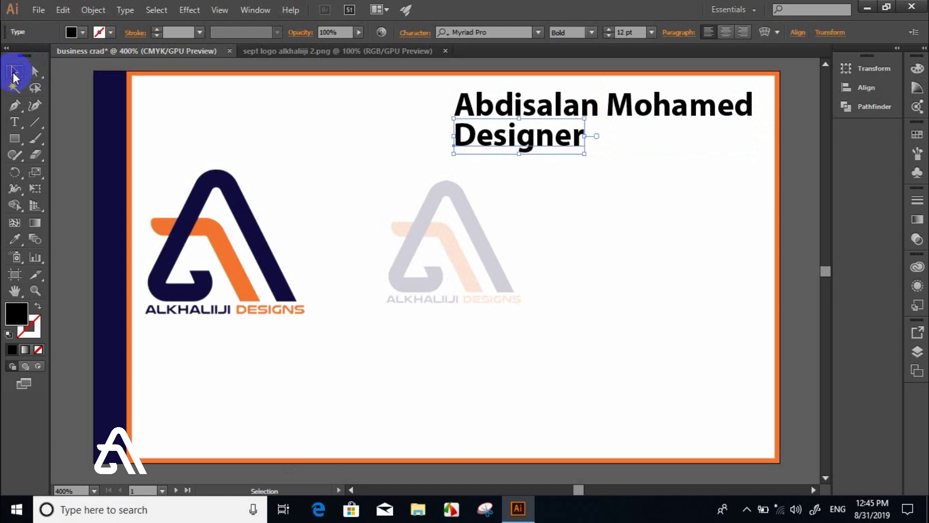
{"action": "key", "text": "i"}
{"action": "left_click", "coordinate": [212, 233]}
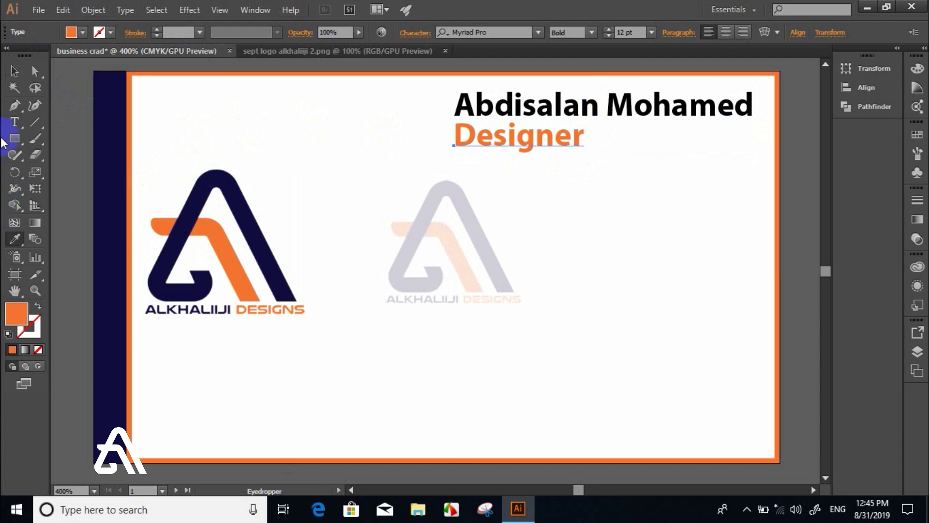
- Set the Designer text to Regular weight
{"action": "left_click", "coordinate": [15, 71]}
{"action": "double_click", "coordinate": [483, 135]}
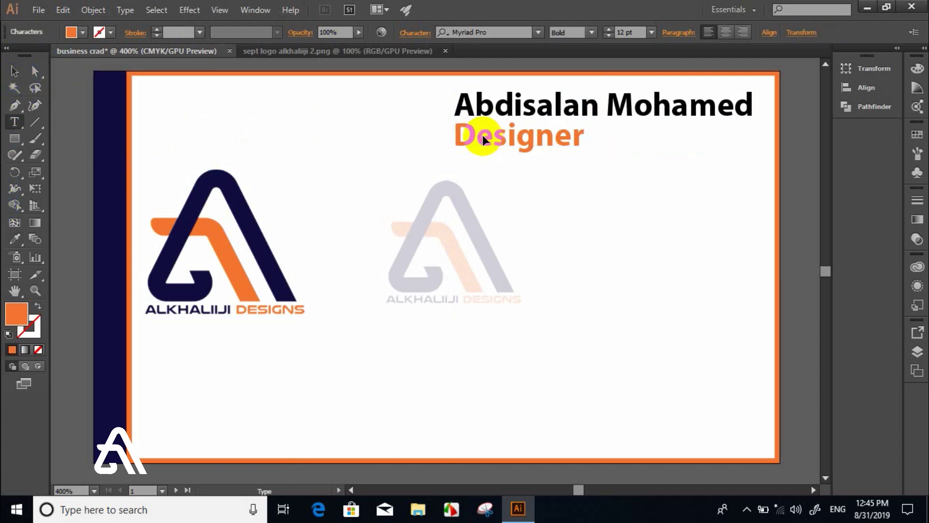
{"action": "double_click", "coordinate": [483, 135]}
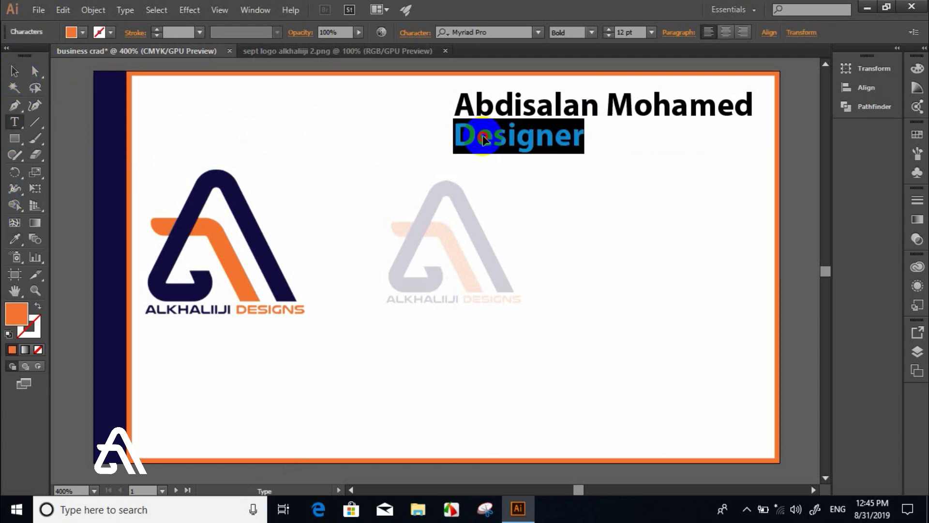
{"action": "left_click", "coordinate": [591, 31]}
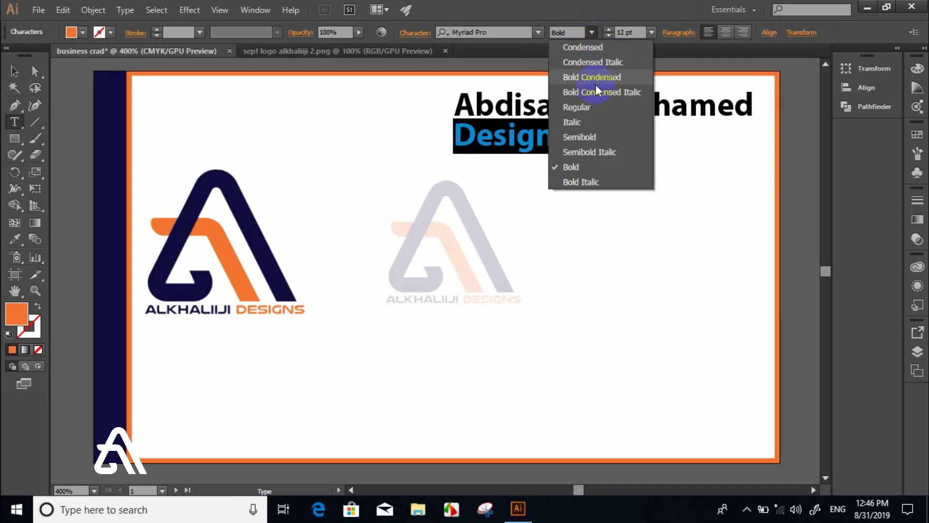
{"action": "left_click", "coordinate": [591, 109]}
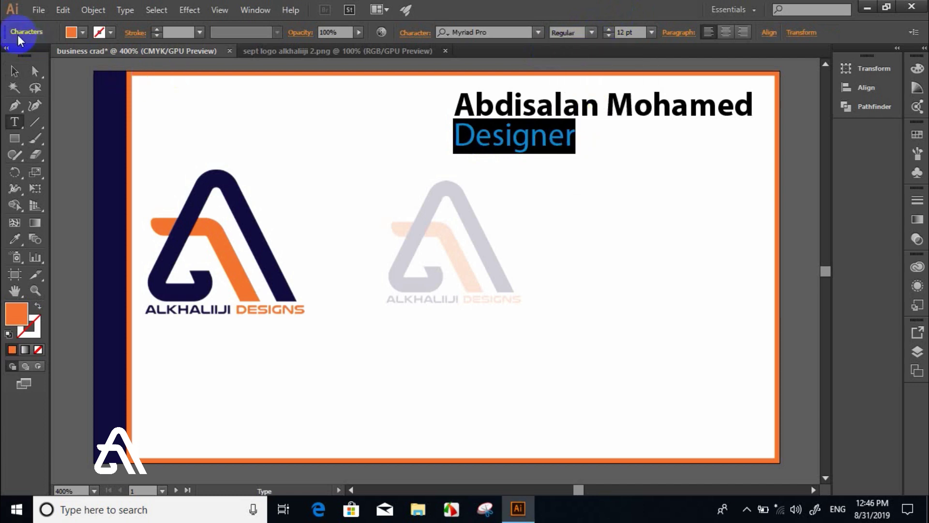
{"action": "left_click", "coordinate": [14, 71]}
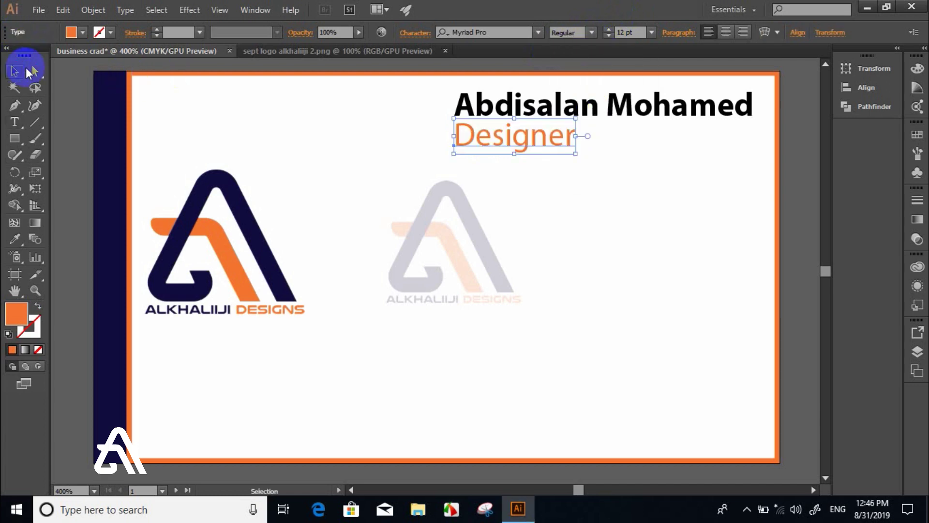
{"action": "left_click", "coordinate": [542, 164]}
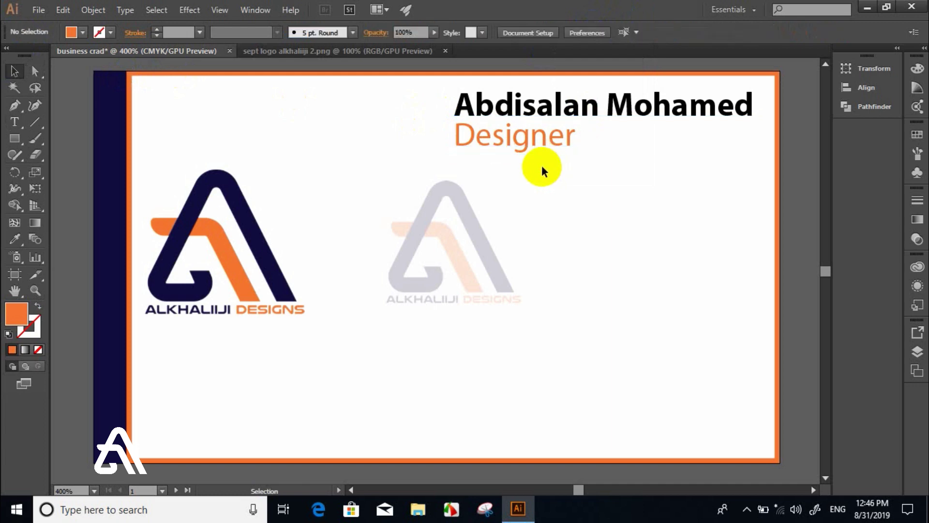
{"action": "left_click", "coordinate": [502, 112]}
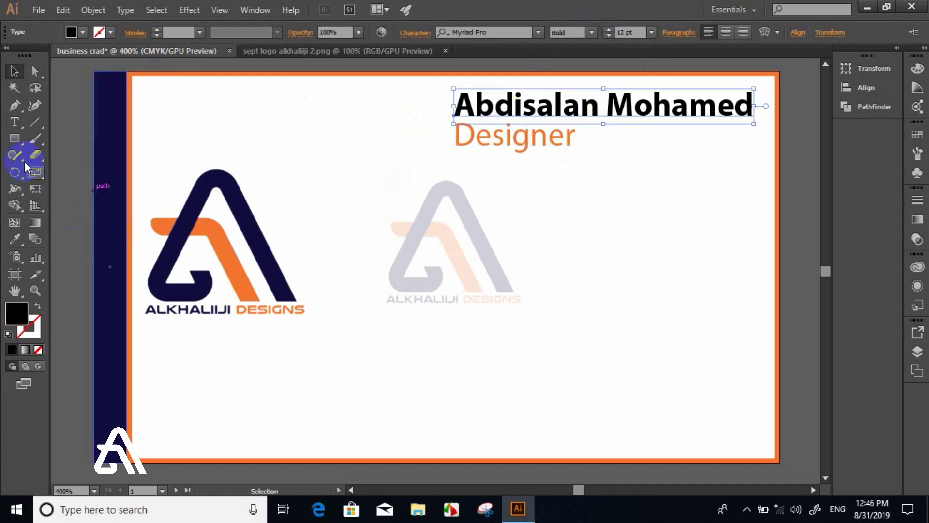
- Draw a small hexagon below the Designer title
{"action": "left_click_drag", "start_coordinate": [16, 141], "coordinate": [63, 188]}
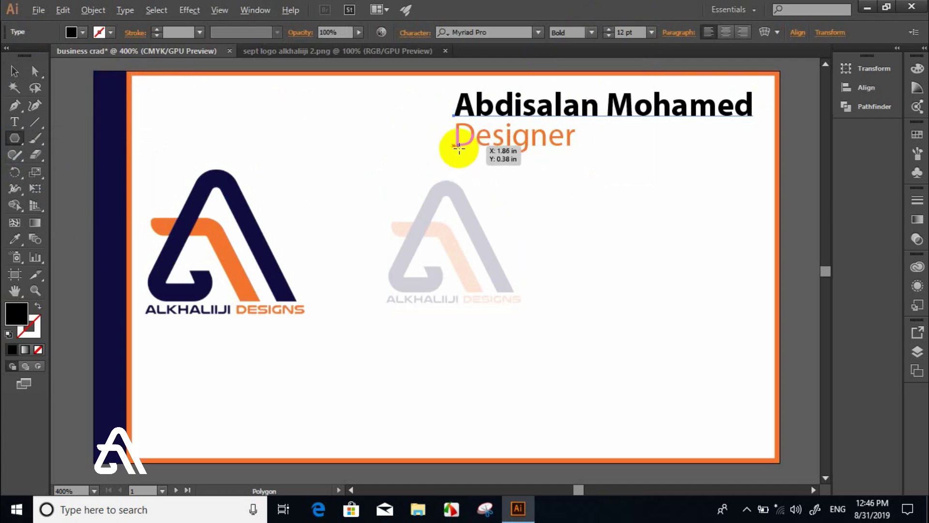
{"action": "mouse_move", "coordinate": [456, 155]}
{"action": "left_mouse_down"}
{"action": "mouse_move", "coordinate": [473, 169]}
{"action": "mouse_move", "coordinate": [465, 168]}
{"action": "mouse_move", "coordinate": [464, 212]}
{"action": "mouse_move", "coordinate": [462, 169]}
{"action": "left_mouse_up"}
{"action": "left_click", "coordinate": [14, 71]}
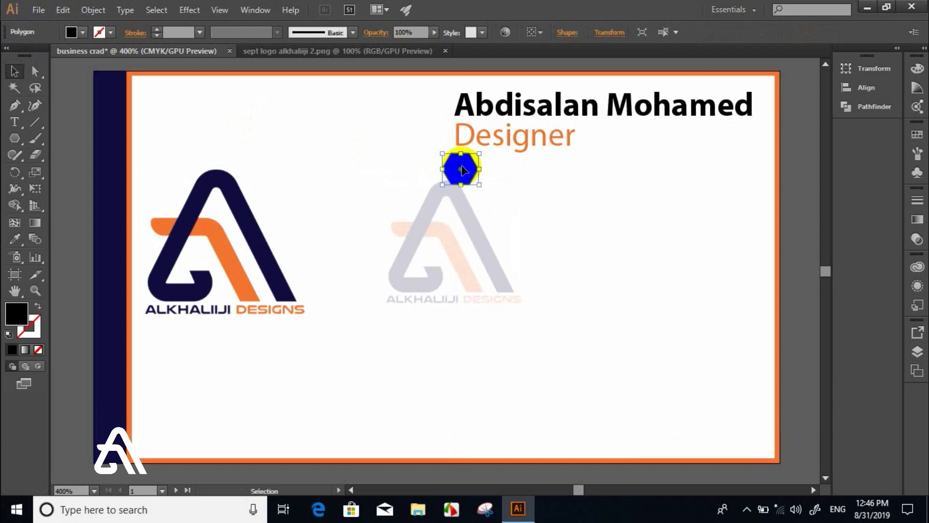
- Fill the hexagon with the logo's navy and copy it downward into a column of five
{"action": "key", "text": "i"}
{"action": "left_click", "coordinate": [181, 186]}
{"action": "left_click", "coordinate": [204, 196]}
{"action": "left_click", "coordinate": [15, 71]}
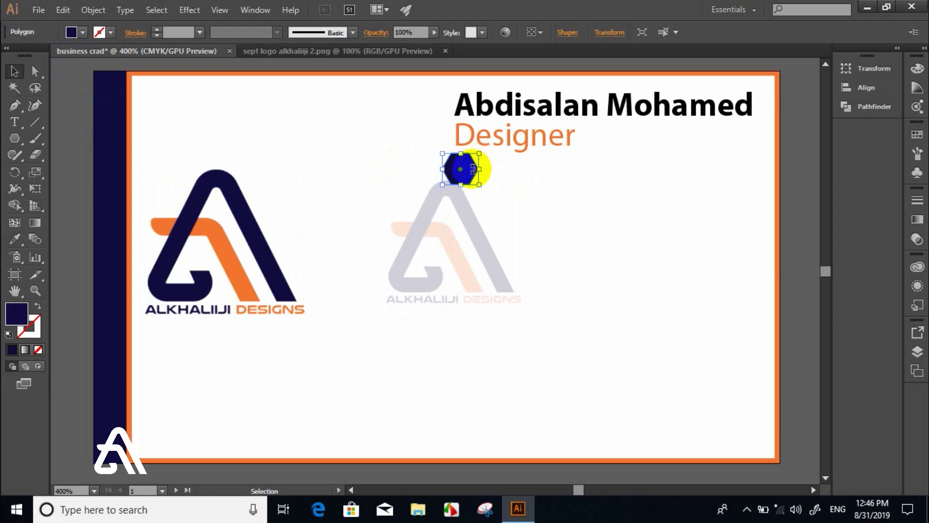
{"action": "left_click_drag", "start_coordinate": [471, 169], "coordinate": [474, 324]}
{"action": "left_click", "coordinate": [15, 122]}
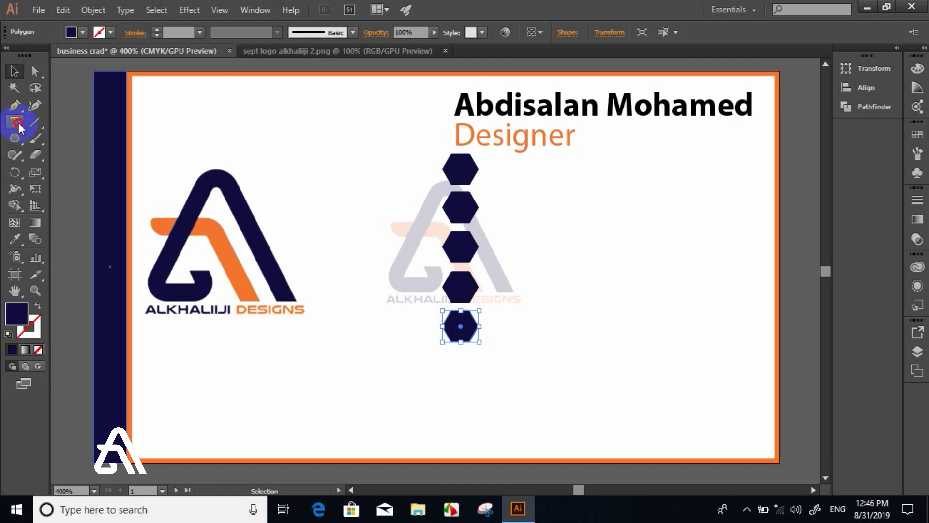
- Type a Z character and set it in the typeecon Regular icon font to get a phone icon
{"action": "left_click", "coordinate": [534, 187]}
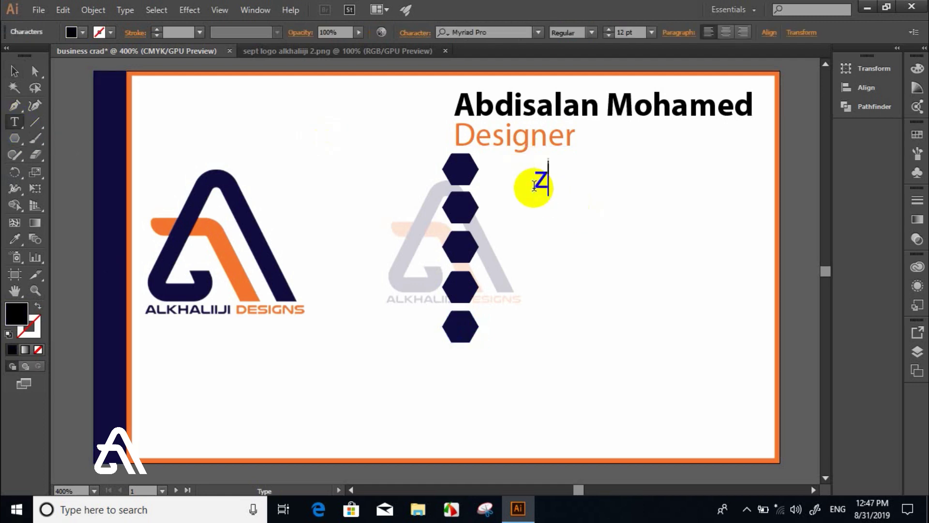
{"action": "left_click", "coordinate": [533, 187], "text": "ctrl"}
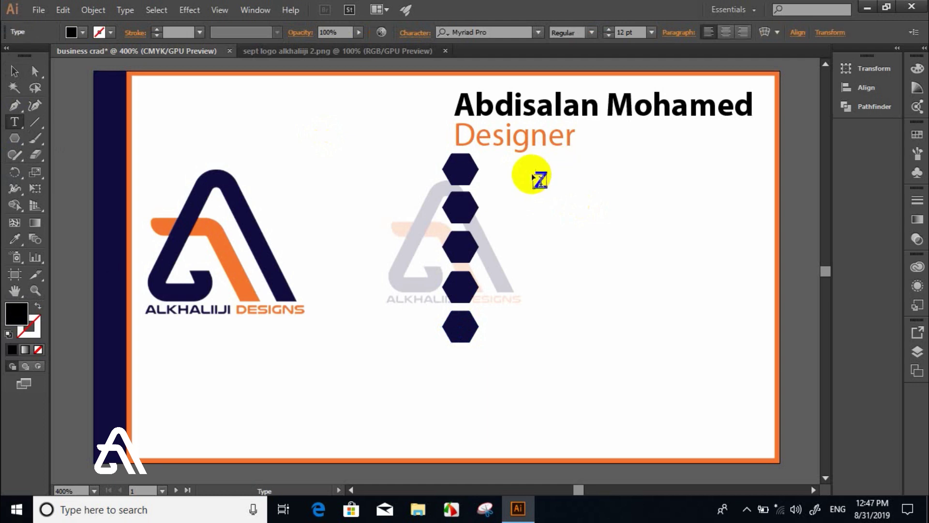
{"action": "left_click_drag", "start_coordinate": [538, 176], "coordinate": [565, 176]}
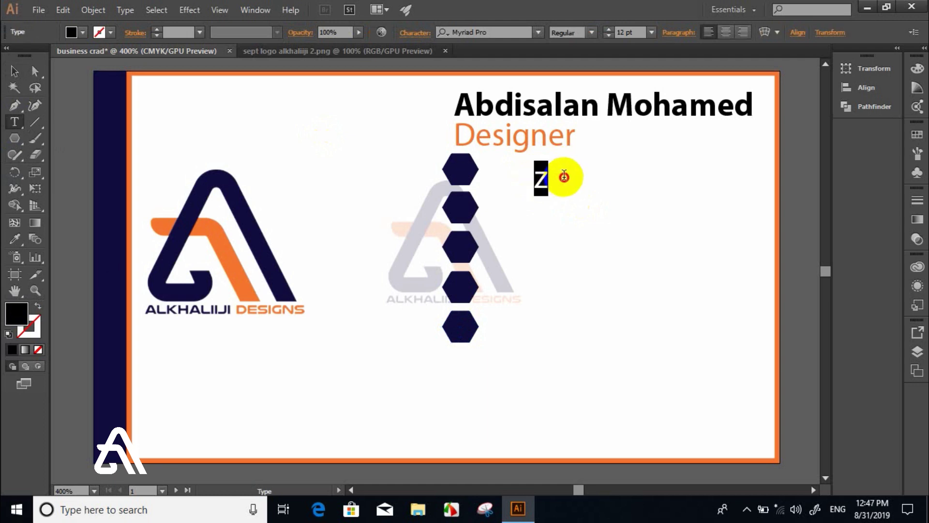
{"action": "left_click", "coordinate": [472, 32]}
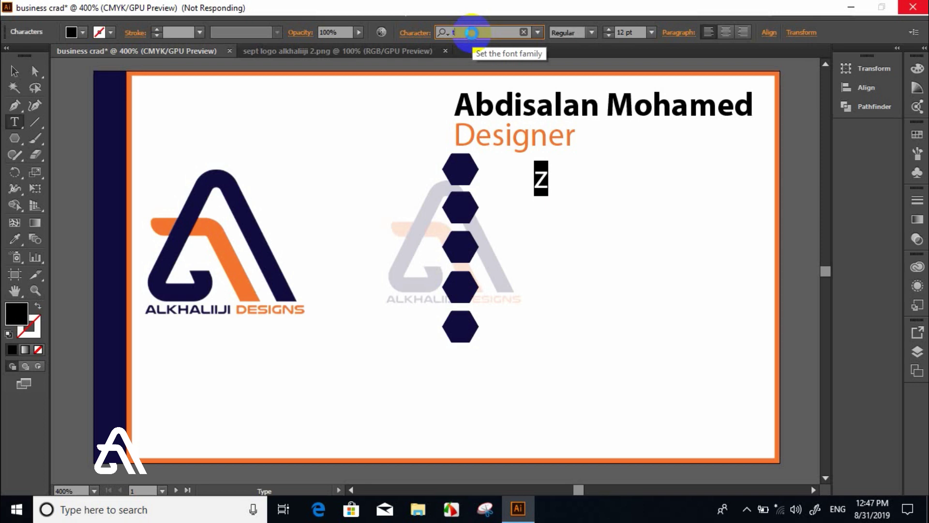
{"action": "type", "text": "yo"}
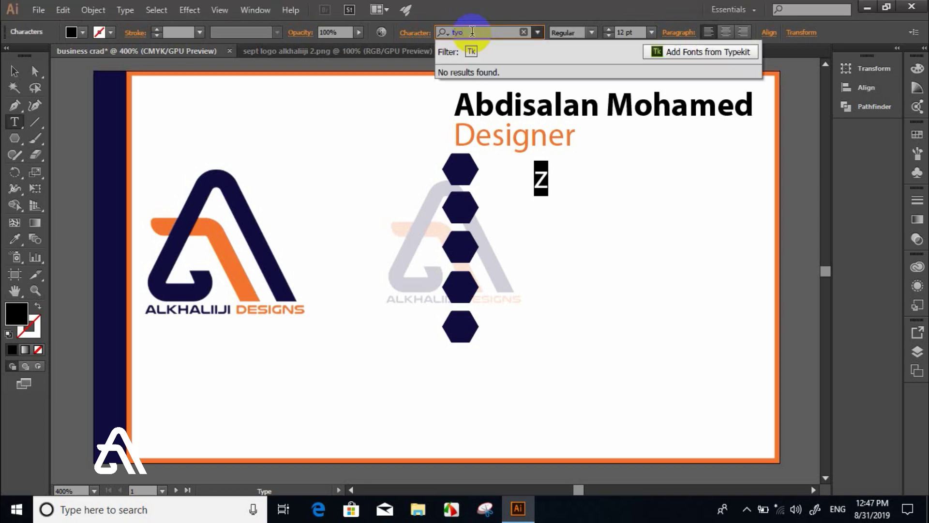
{"action": "key", "text": "BackSpace"}
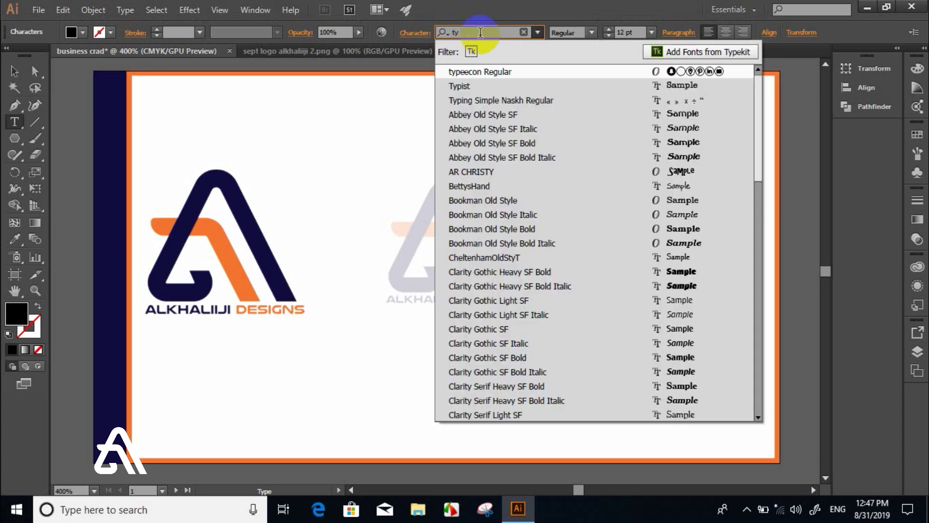
{"action": "left_click", "coordinate": [484, 71]}
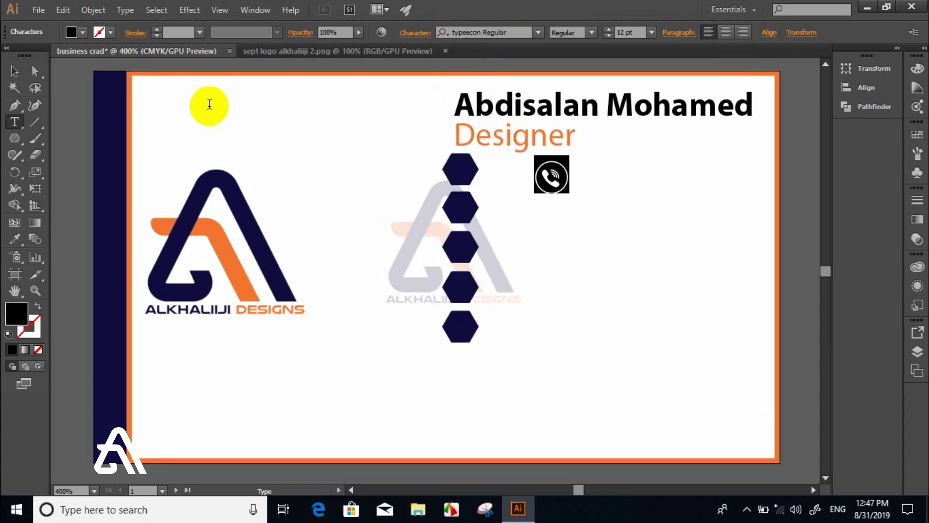
- Colour the phone icon the logo's orange and move it onto the hexagon column
{"action": "left_click", "coordinate": [14, 71]}
{"action": "left_click", "coordinate": [550, 177]}
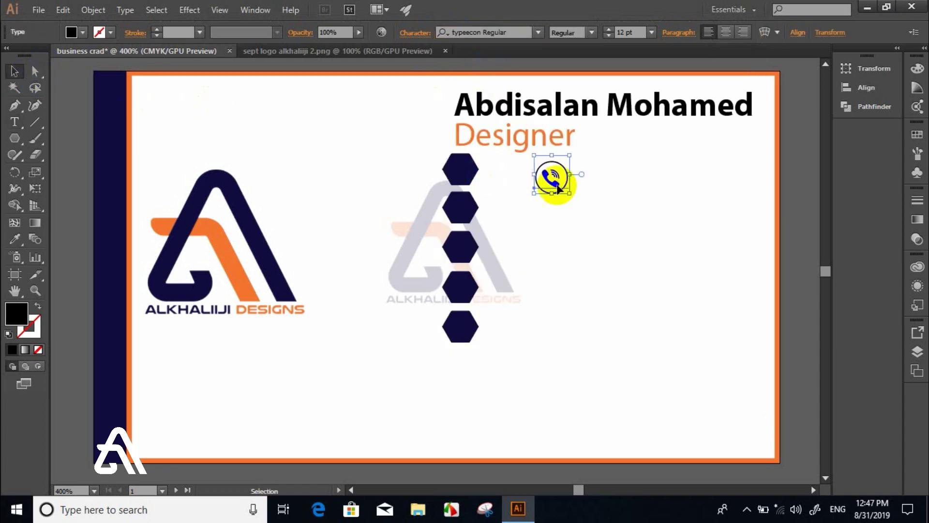
{"action": "key", "text": "i"}
{"action": "left_click", "coordinate": [466, 255]}
{"action": "left_click", "coordinate": [215, 237]}
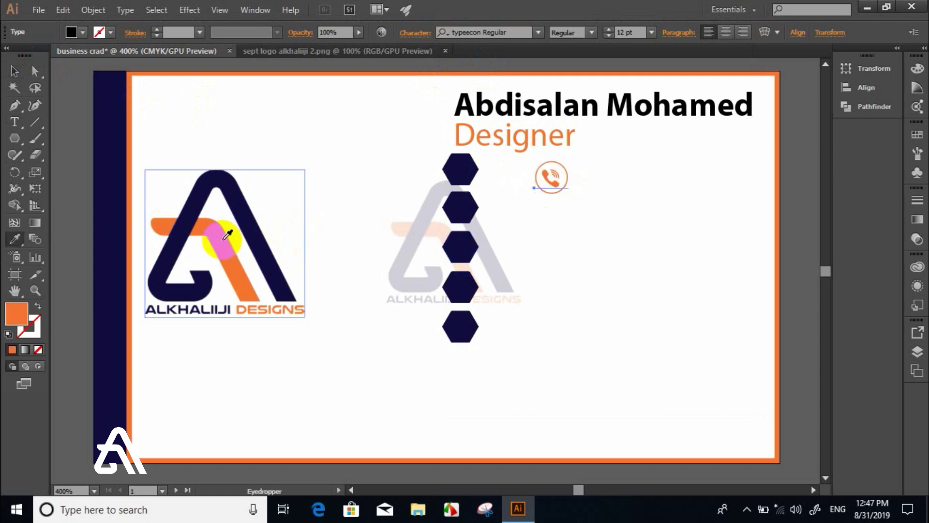
{"action": "left_click", "coordinate": [14, 70]}
{"action": "left_click_drag", "start_coordinate": [546, 170], "coordinate": [461, 326]}
{"action": "left_click", "coordinate": [508, 166]}
{"action": "left_click", "coordinate": [459, 168]}
- Retype the lower four hexagon glyphs as y, f, i and t for YouTube, Facebook, Instagram and Twitter icons
{"action": "key", "text": "t"}
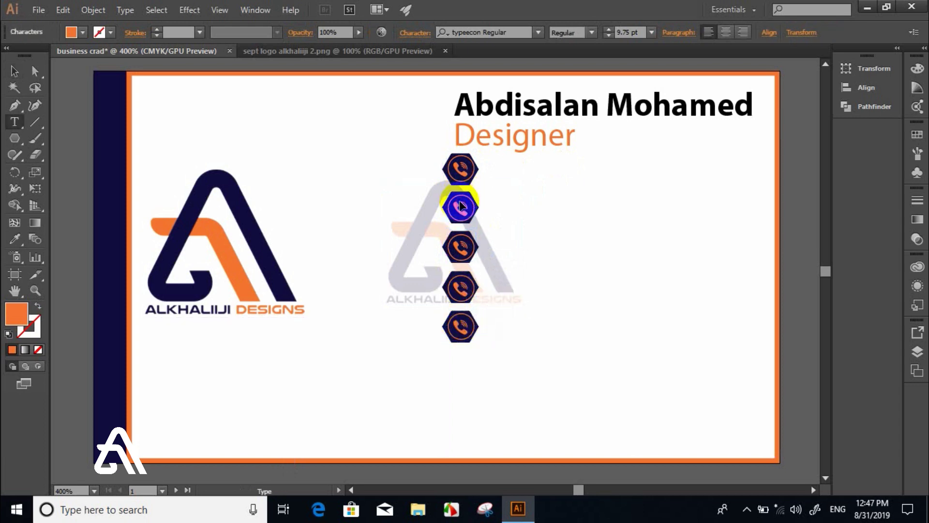
{"action": "left_click", "coordinate": [461, 205]}
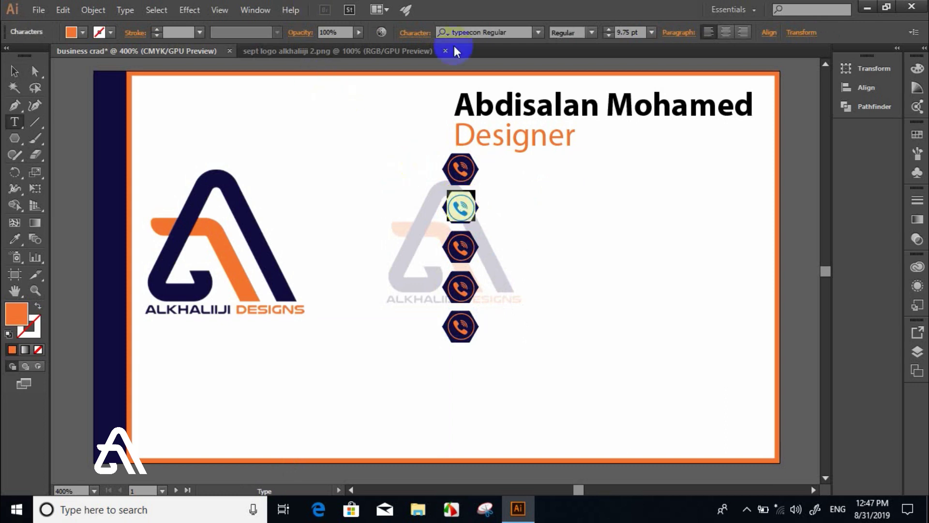
{"action": "type", "text": "y"}
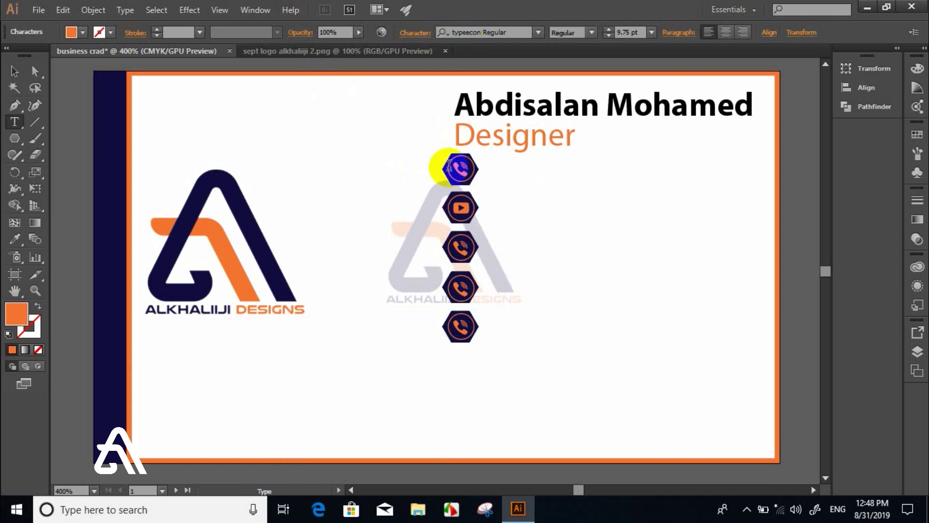
{"action": "left_click", "coordinate": [14, 71]}
{"action": "double_click", "coordinate": [461, 246]}
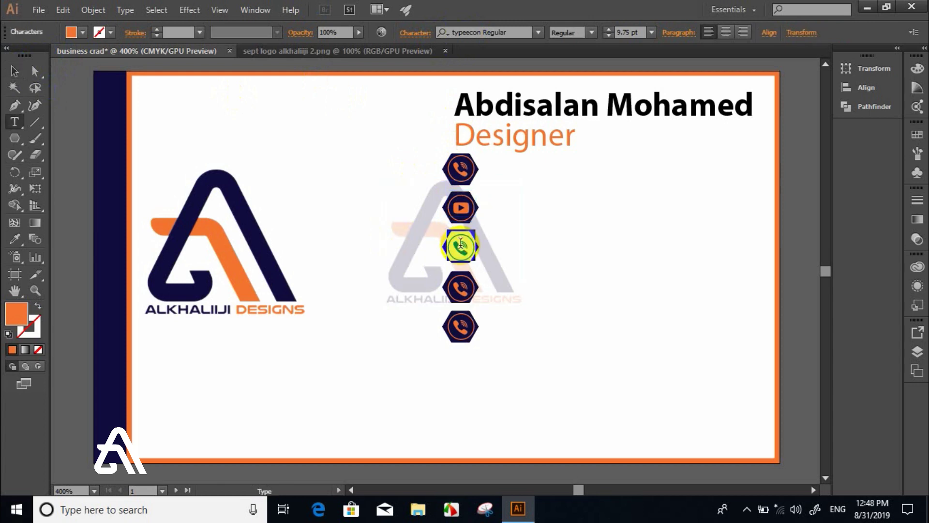
{"action": "type", "text": "f"}
{"action": "double_click", "coordinate": [461, 288]}
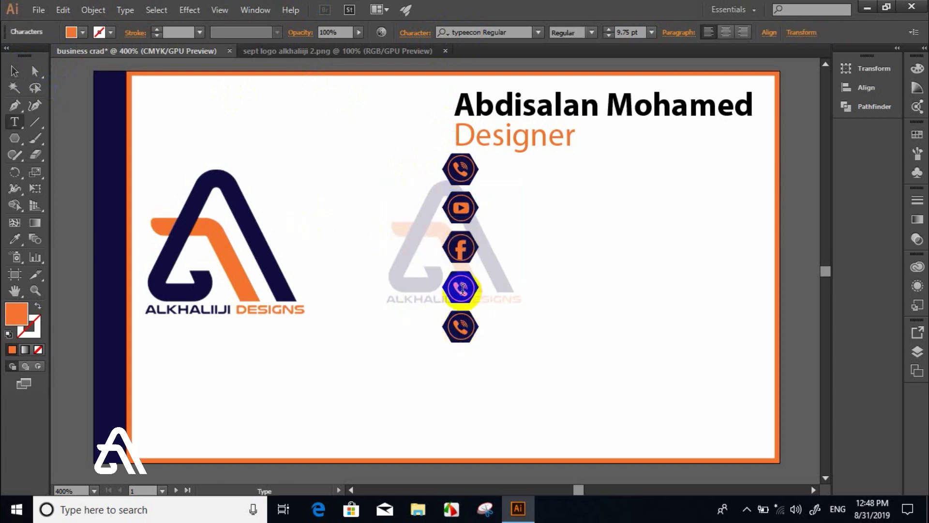
{"action": "type", "text": "w"}
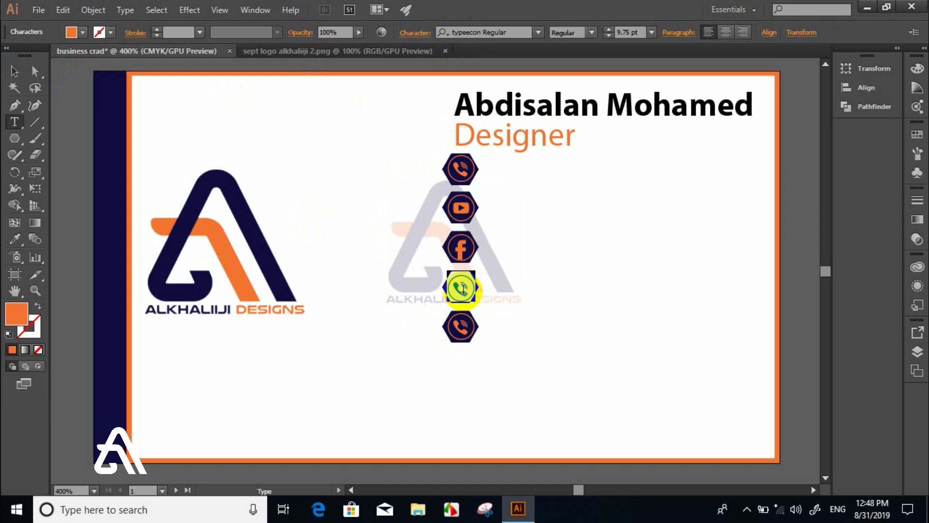
{"action": "type", "text": "i"}
{"action": "double_click", "coordinate": [458, 327]}
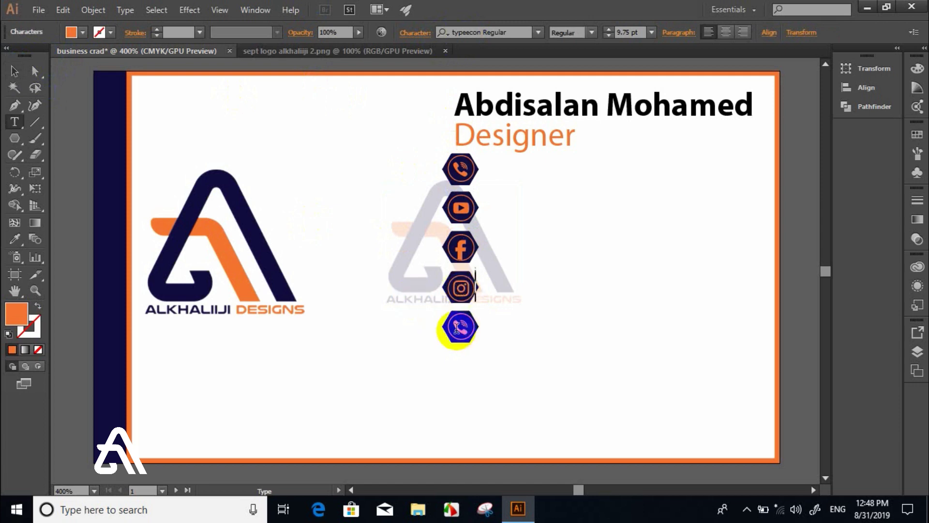
{"action": "type", "text": "t"}
{"action": "left_click", "coordinate": [13, 72]}
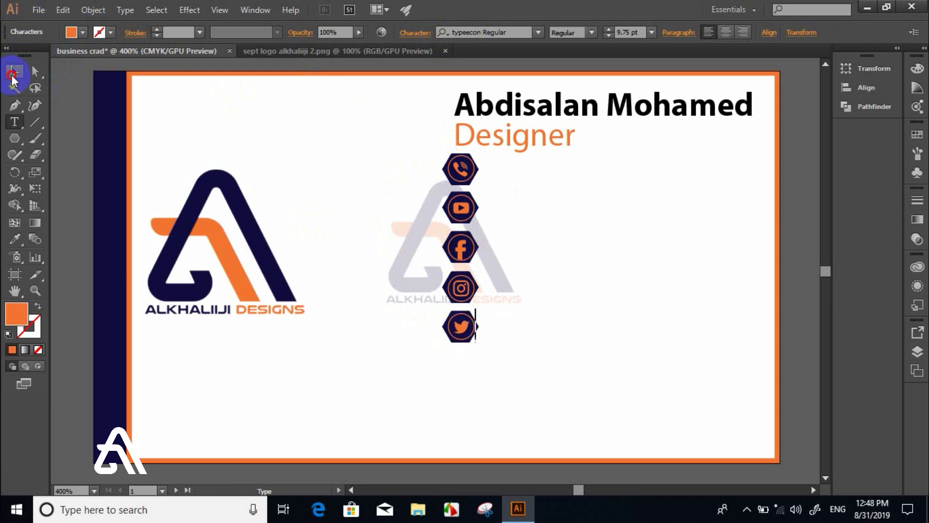
{"action": "left_click", "coordinate": [20, 123]}
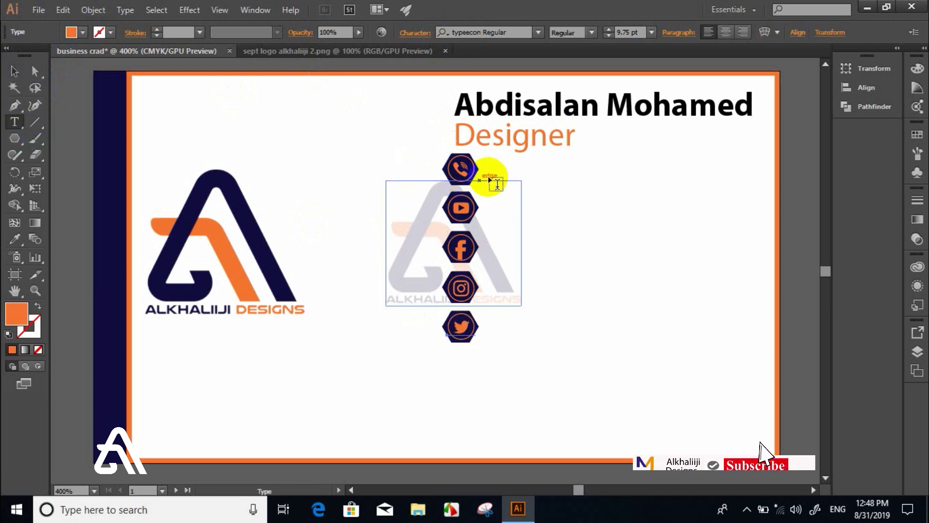
- Type the phone number beside the phone icon, make it Bold, and colour it the logo's orange
{"action": "left_click", "coordinate": [508, 164]}
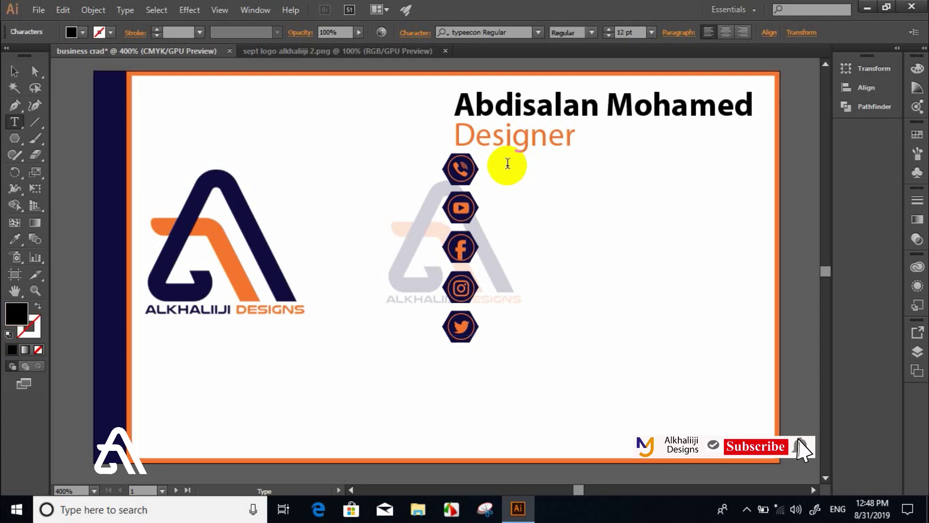
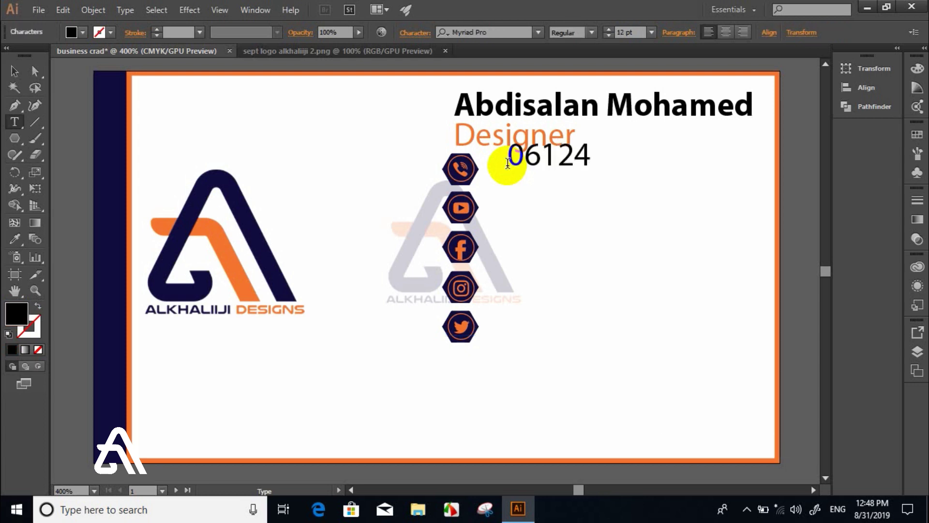
{"action": "double_click", "coordinate": [508, 155]}
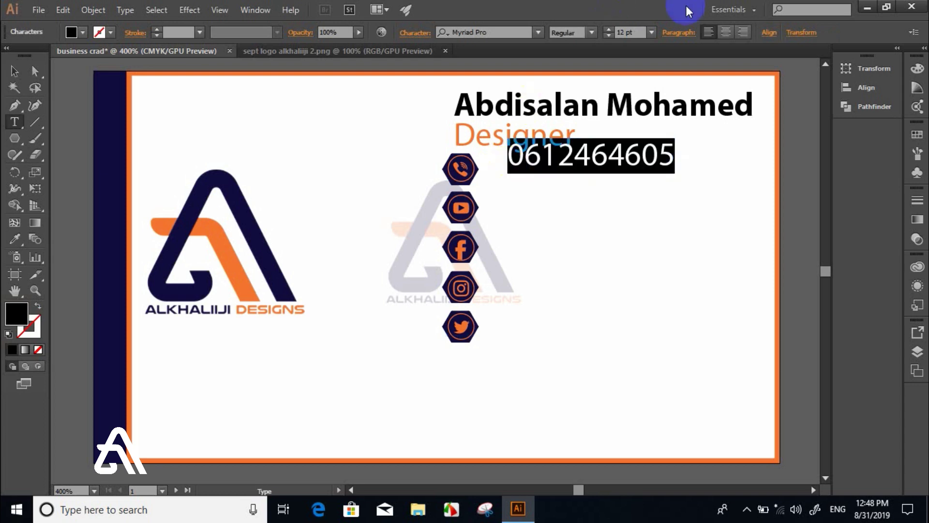
{"action": "left_click", "coordinate": [592, 33]}
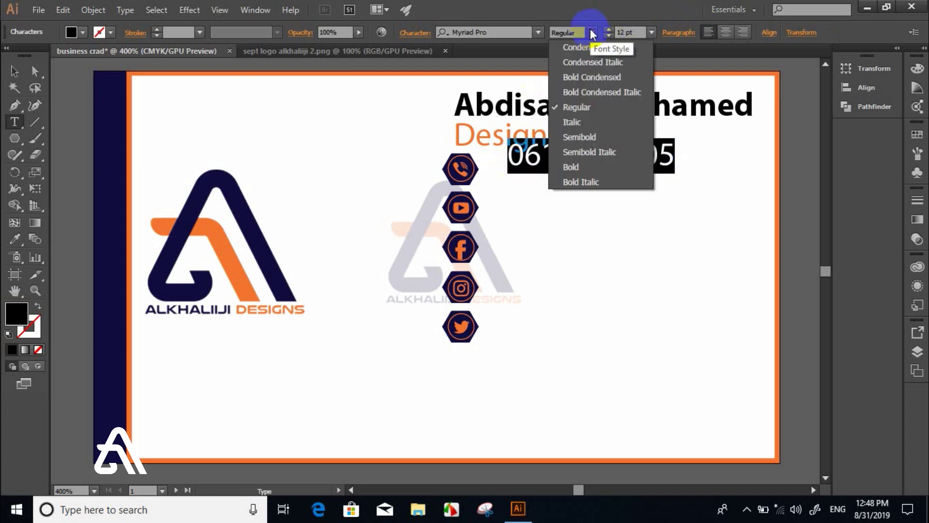
{"action": "left_click", "coordinate": [593, 167]}
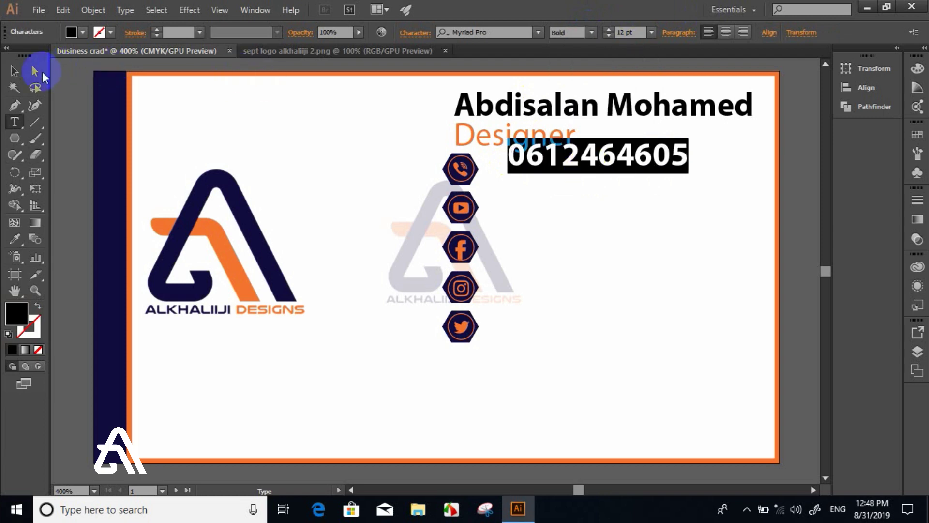
{"action": "left_click", "coordinate": [15, 72]}
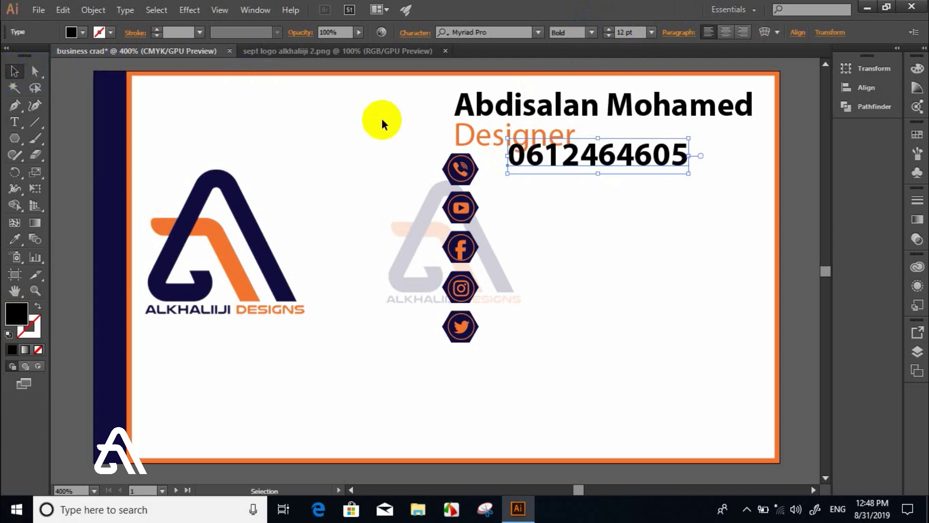
{"action": "key", "text": "i"}
{"action": "left_click", "coordinate": [220, 225]}
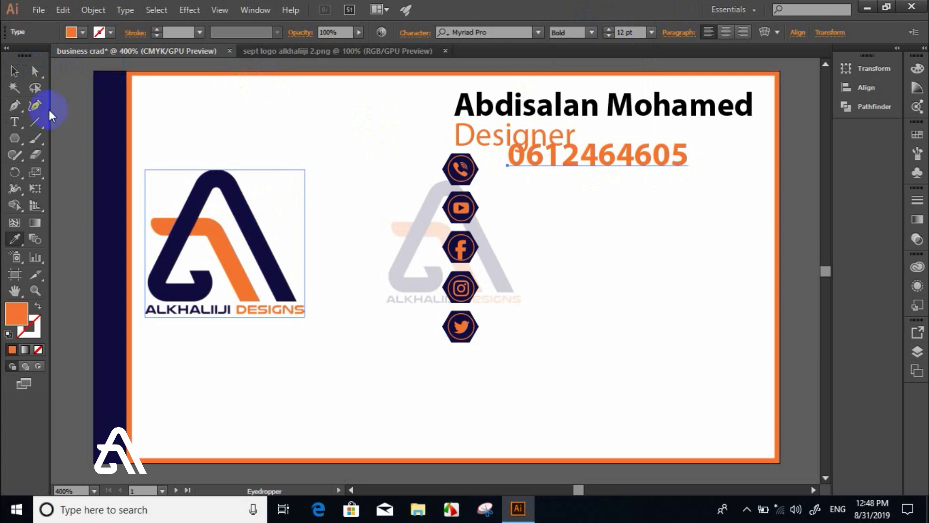
- Position the number beside the phone hexagon and copy it down beside the other hexagons
{"action": "left_click", "coordinate": [15, 71]}
{"action": "left_click_drag", "start_coordinate": [561, 165], "coordinate": [541, 171]}
{"action": "key", "text": "Up"}
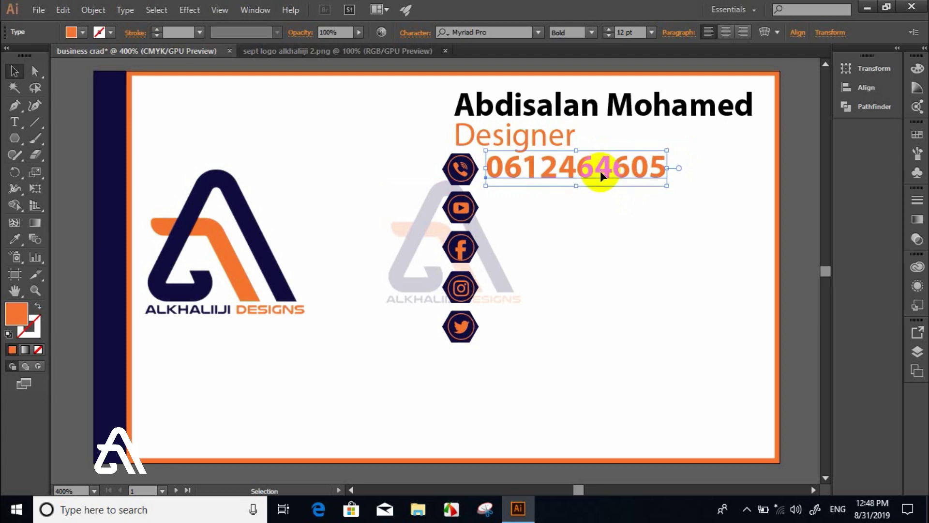
{"action": "left_click_drag", "start_coordinate": [600, 171], "coordinate": [602, 217]}
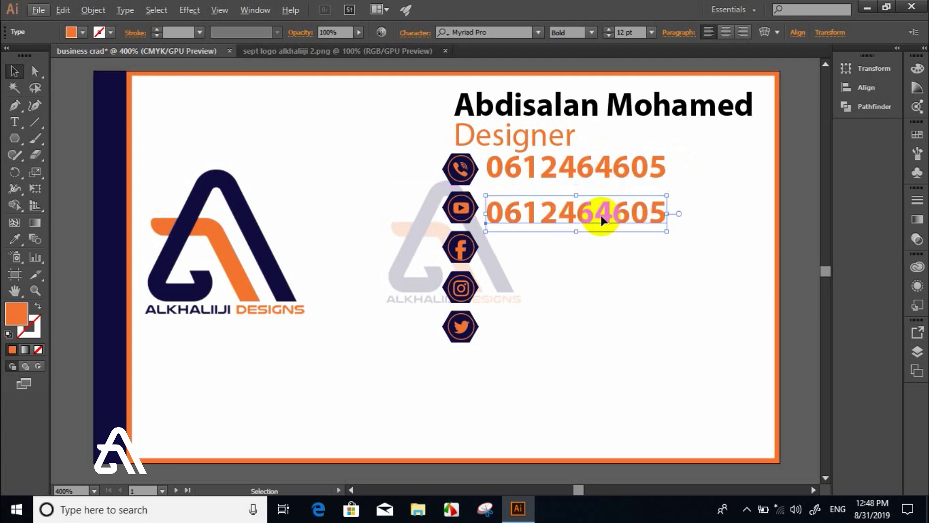
{"action": "key", "text": "Up"}
{"action": "key", "text": "Up"}
{"action": "key", "text": "Up"}
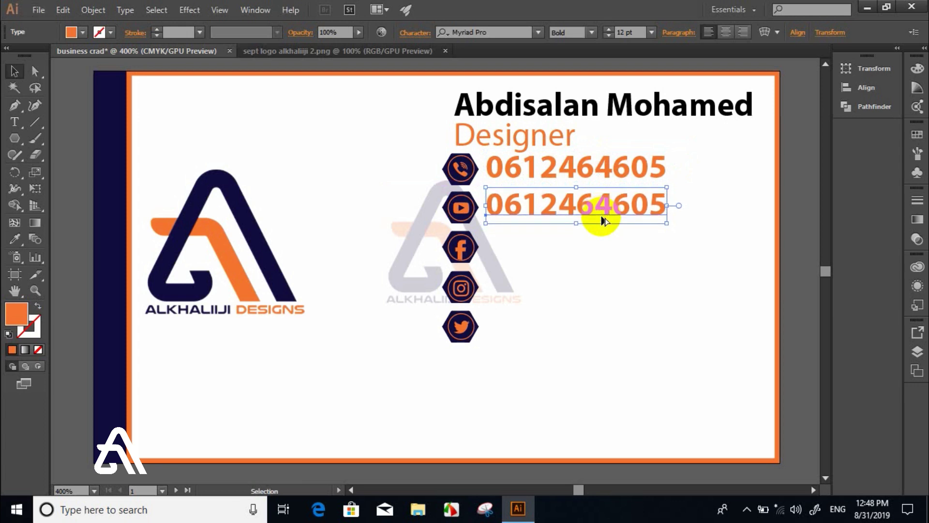
{"action": "left_click_drag", "start_coordinate": [600, 215], "coordinate": [593, 256]}
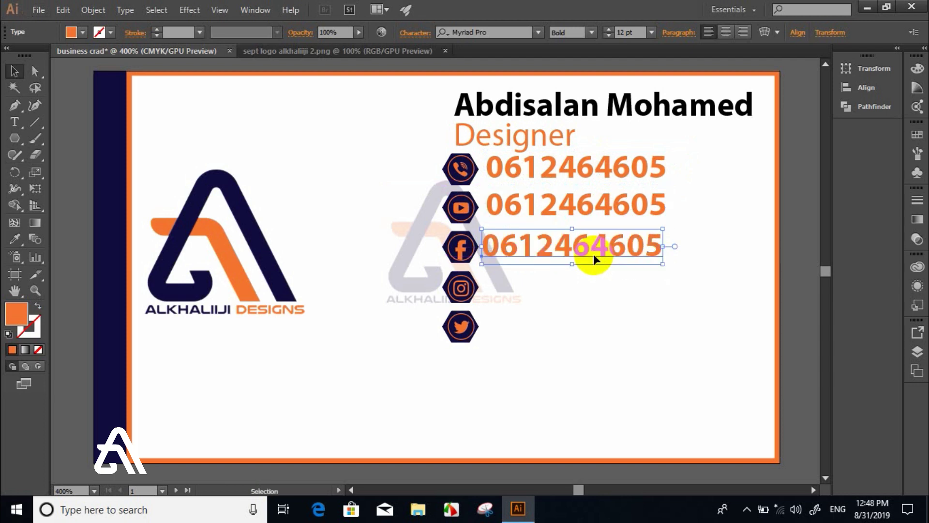
{"action": "key", "text": "Right"}
{"action": "key", "text": "Right"}
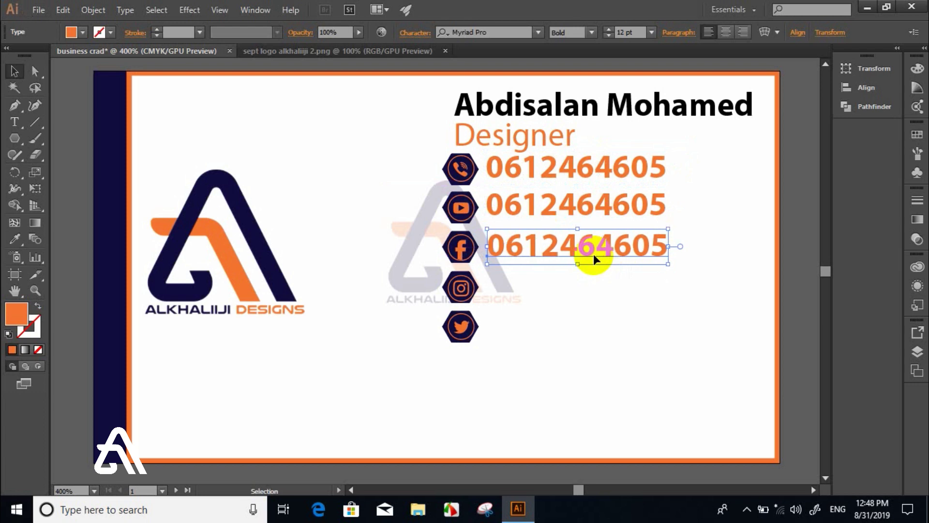
{"action": "left_click", "coordinate": [594, 266]}
{"action": "left_click_drag", "start_coordinate": [590, 293], "coordinate": [590, 338]}
- Replace the numbers on the YouTube and Facebook lines with 'Alkhaliiji Designs'
{"action": "double_click", "coordinate": [556, 206]}
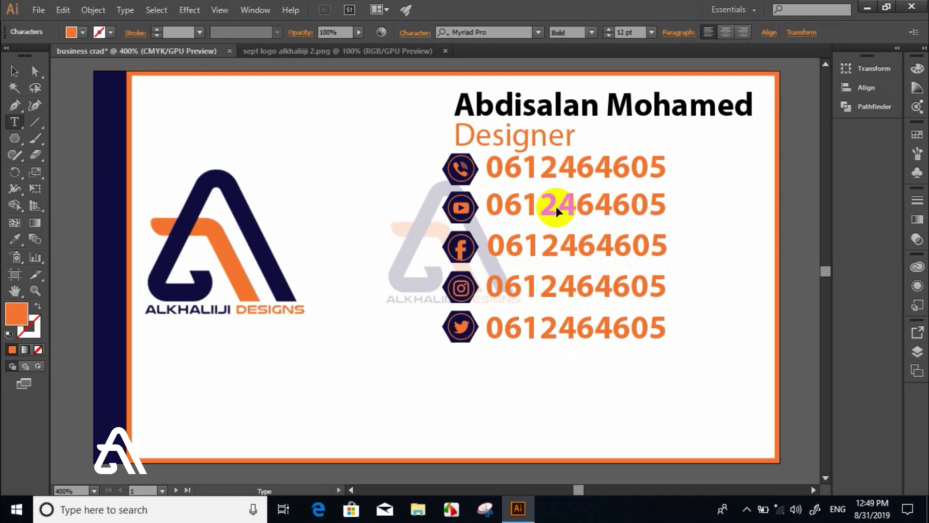
{"action": "double_click", "coordinate": [556, 206]}
{"action": "type", "text": "Alkhalii"}
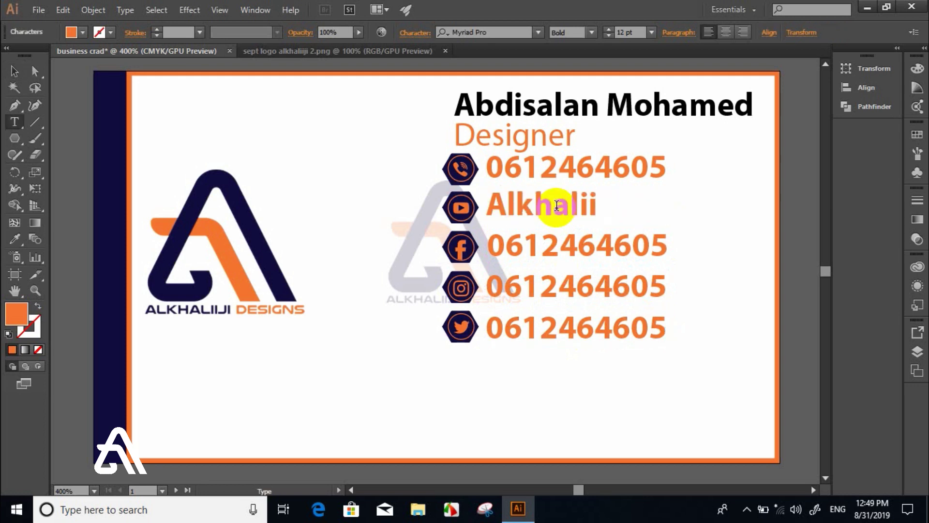
{"action": "type", "text": "ji Designs"}
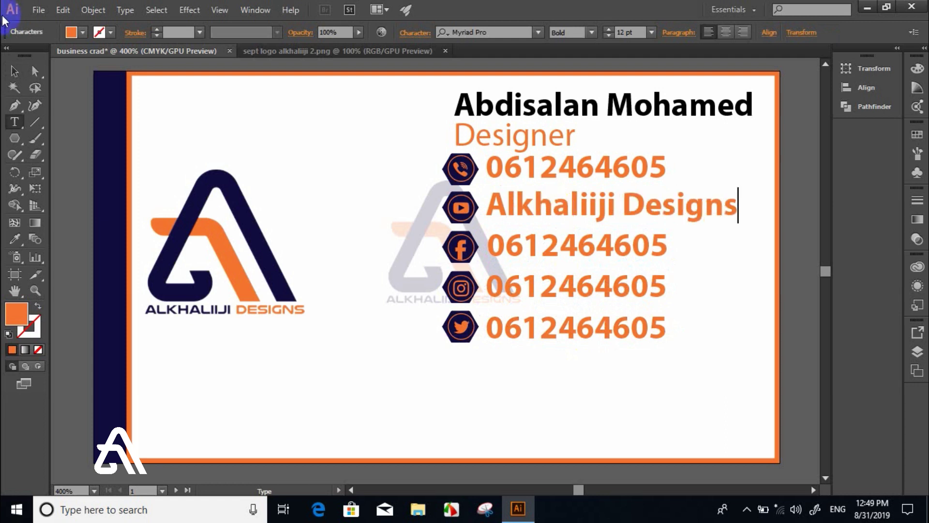
{"action": "left_click", "coordinate": [14, 71]}
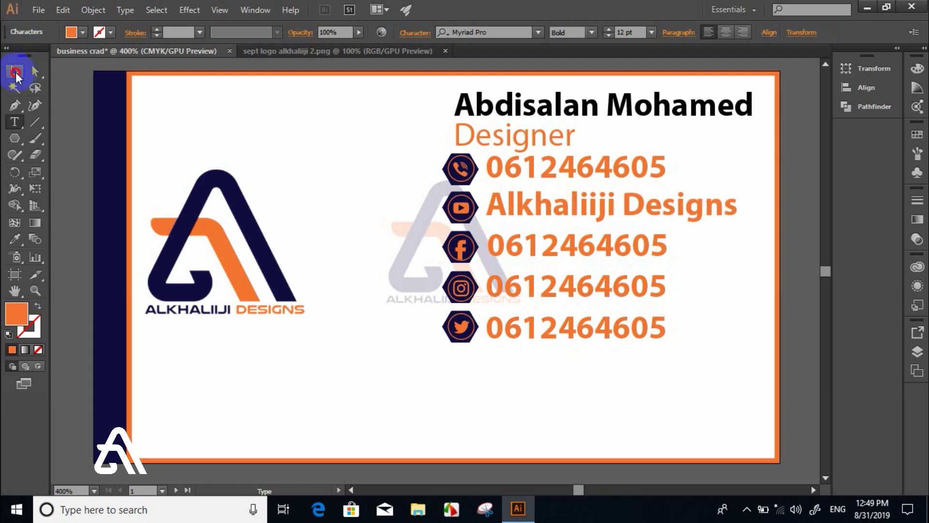
{"action": "double_click", "coordinate": [595, 241]}
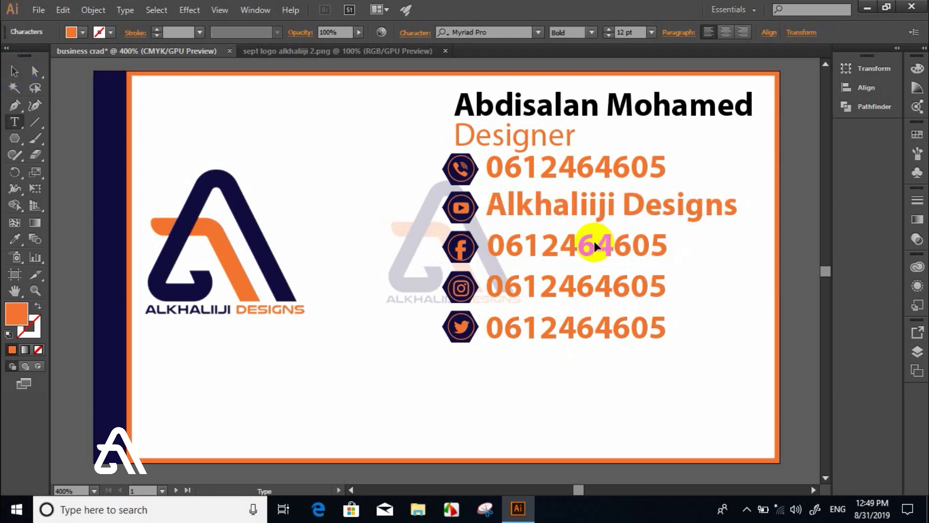
{"action": "key", "text": "ctrl+a"}
{"action": "type", "text": "S"}
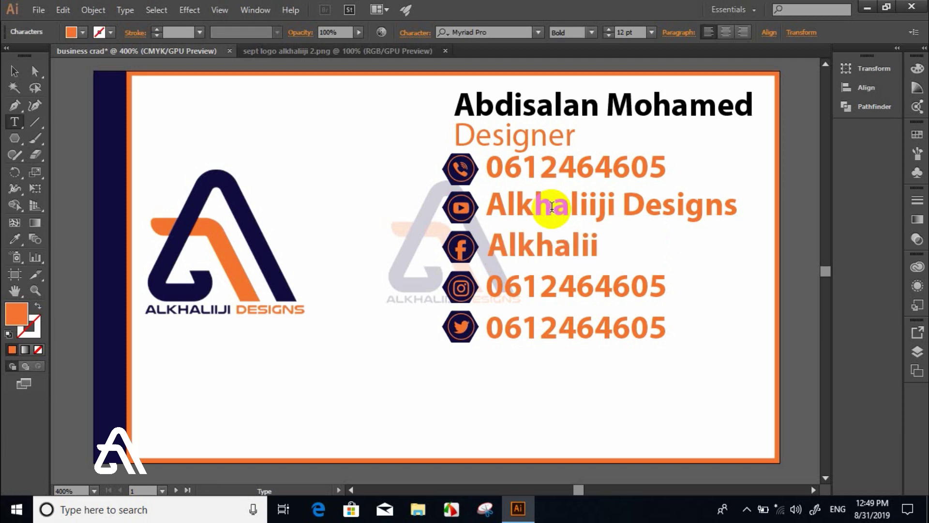
{"action": "type", "text": "Des"}
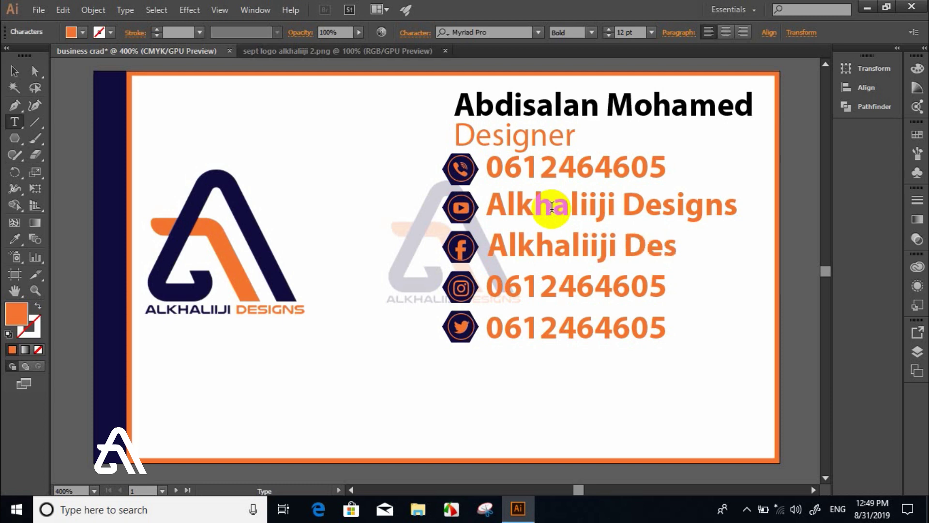
{"action": "type", "text": "igns"}
{"action": "left_click", "coordinate": [14, 72]}
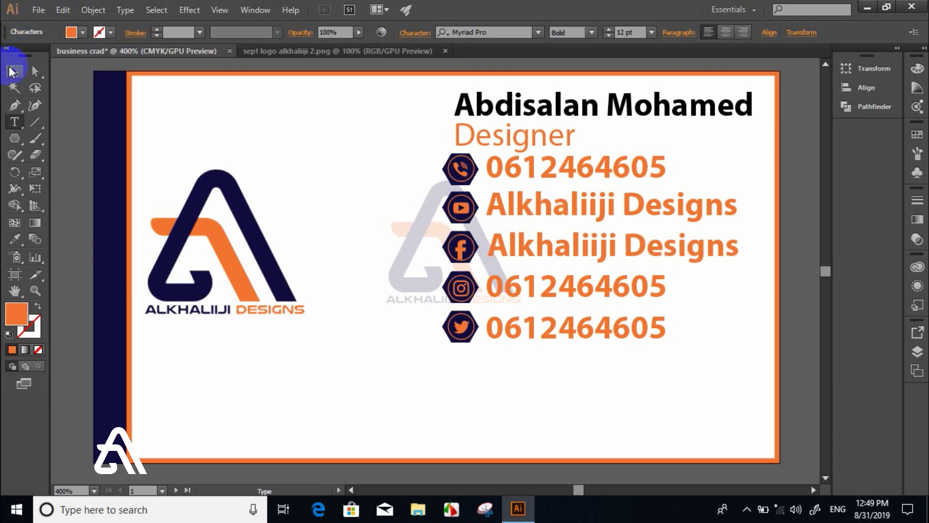
- Replace the numbers on the Instagram and Twitter lines with 'Alkhaliiji Designs'
{"action": "double_click", "coordinate": [543, 294]}
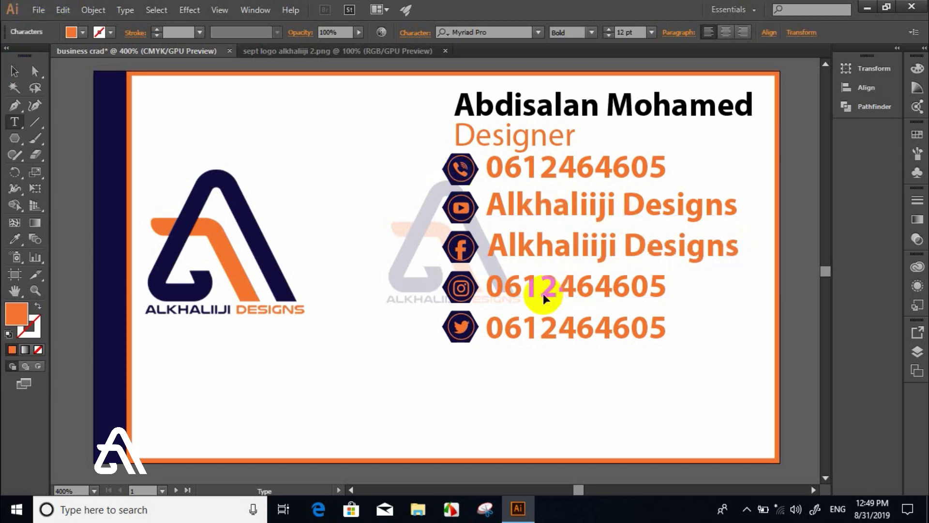
{"action": "double_click", "coordinate": [543, 293]}
{"action": "type", "text": "A"}
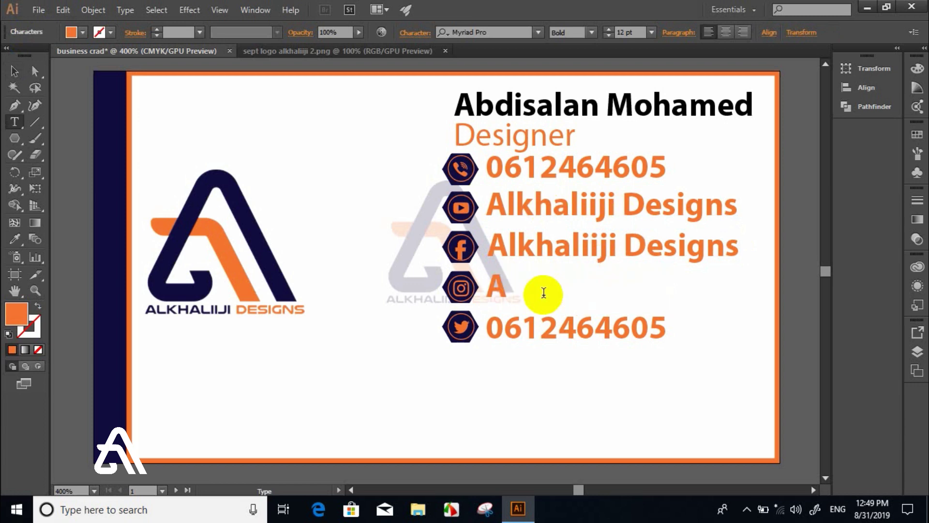
{"action": "type", "text": "lkhaliiji"}
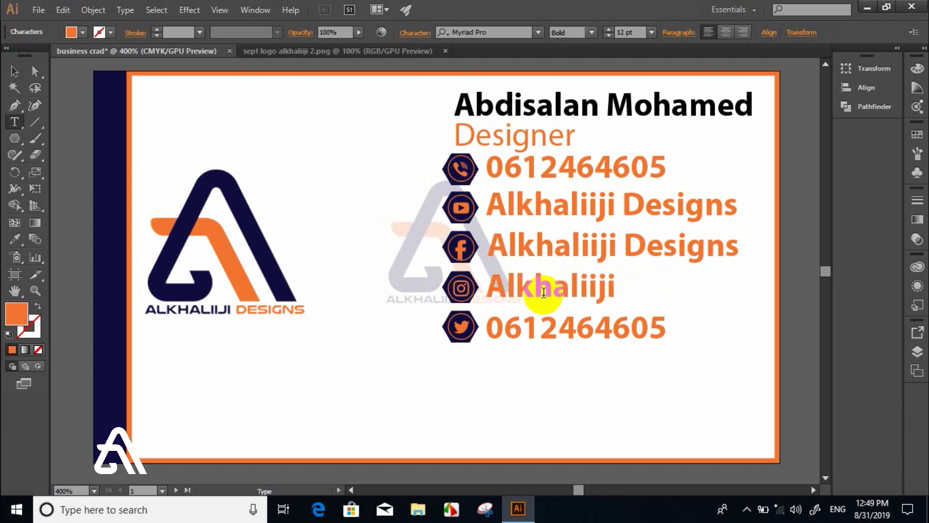
{"action": "type", "text": " Designs"}
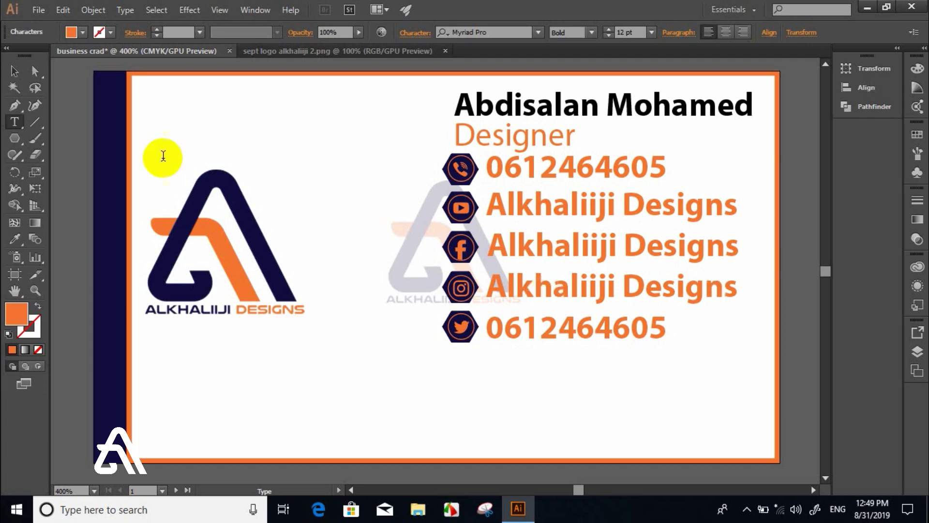
{"action": "double_click", "coordinate": [589, 333]}
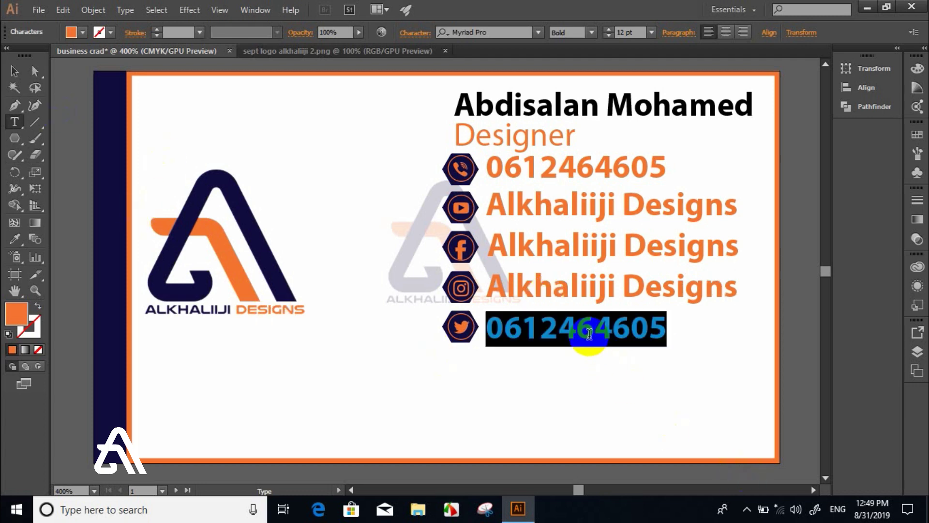
{"action": "type", "text": "Alkhaliiji Desig"}
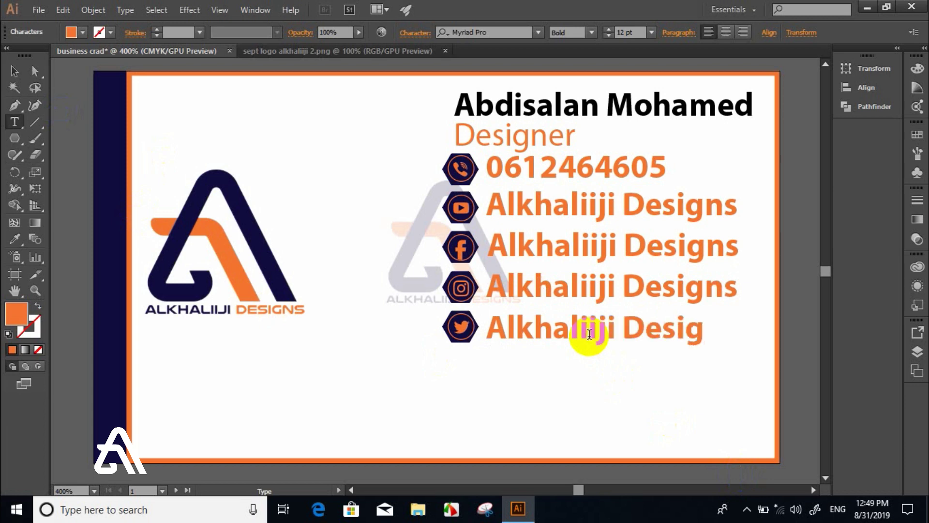
{"action": "type", "text": "ns"}
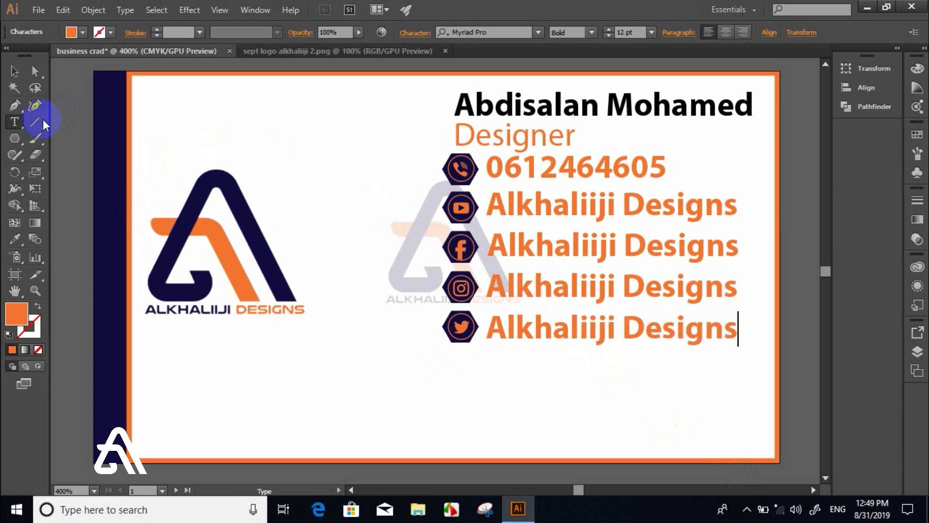
{"action": "left_click", "coordinate": [8, 72]}
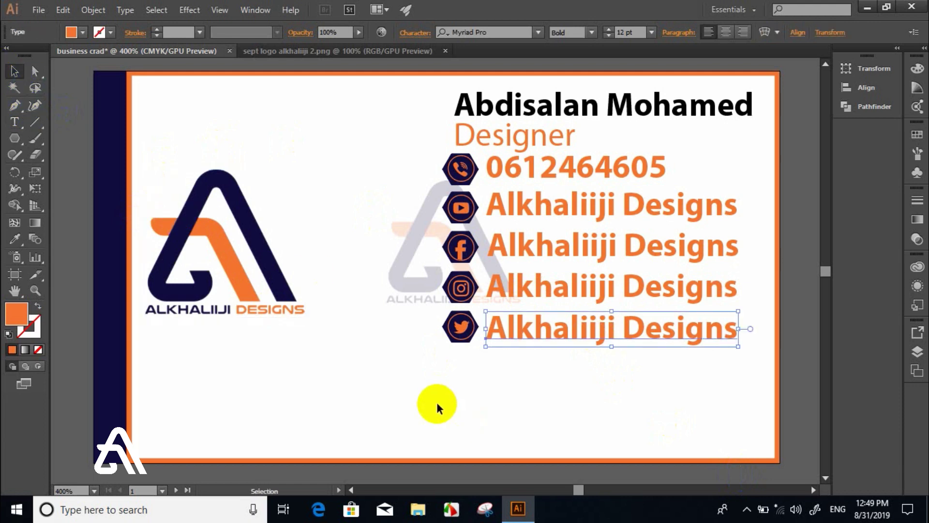
- Undo an accidental move of the text lines and shift the faded logo up-left over the main logo
{"action": "left_click", "coordinate": [458, 400]}
{"action": "mouse_move", "coordinate": [535, 162]}
{"action": "left_mouse_down"}
{"action": "mouse_move", "coordinate": [492, 91]}
{"action": "mouse_move", "coordinate": [521, 157]}
{"action": "left_mouse_up"}
{"action": "key", "text": "ctrl+z"}
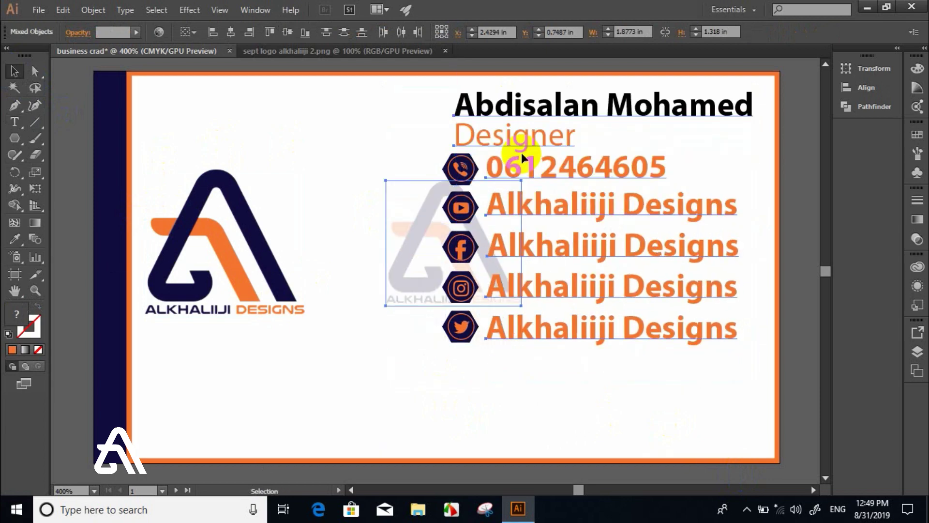
{"action": "left_click", "coordinate": [473, 326]}
{"action": "left_click_drag", "start_coordinate": [419, 269], "coordinate": [270, 203]}
- Group the name, title and contact column, then scale it up and reposition it on the card
{"action": "left_click_drag", "start_coordinate": [437, 110], "coordinate": [670, 349]}
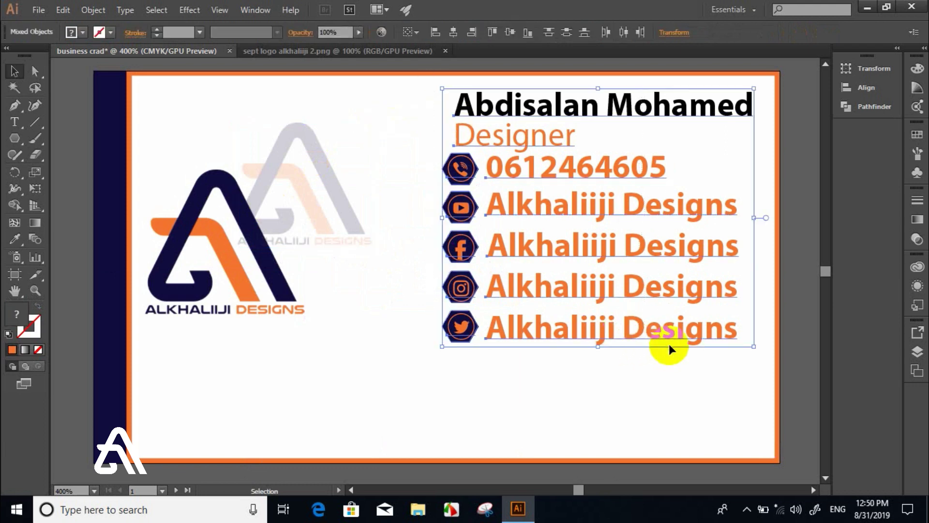
{"action": "right_click", "coordinate": [613, 298]}
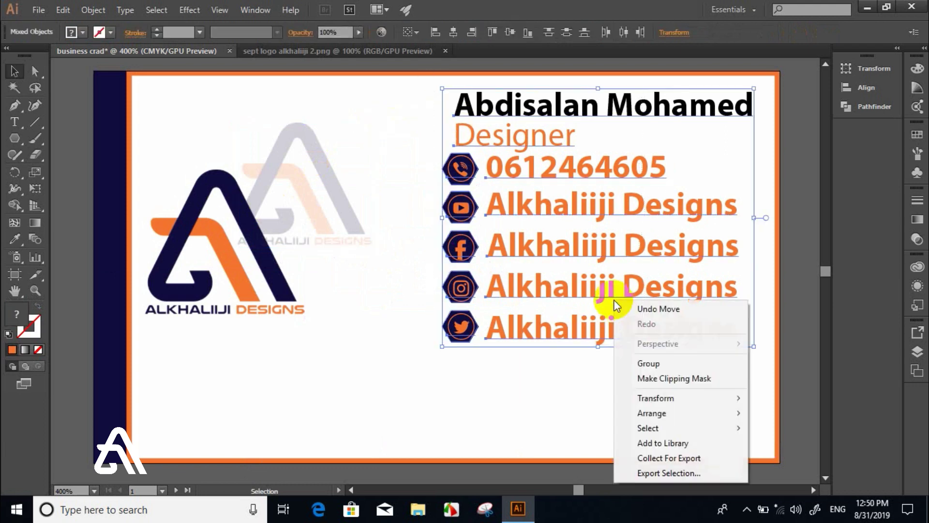
{"action": "left_click", "coordinate": [649, 363]}
{"action": "left_click_drag", "start_coordinate": [500, 287], "coordinate": [451, 316]}
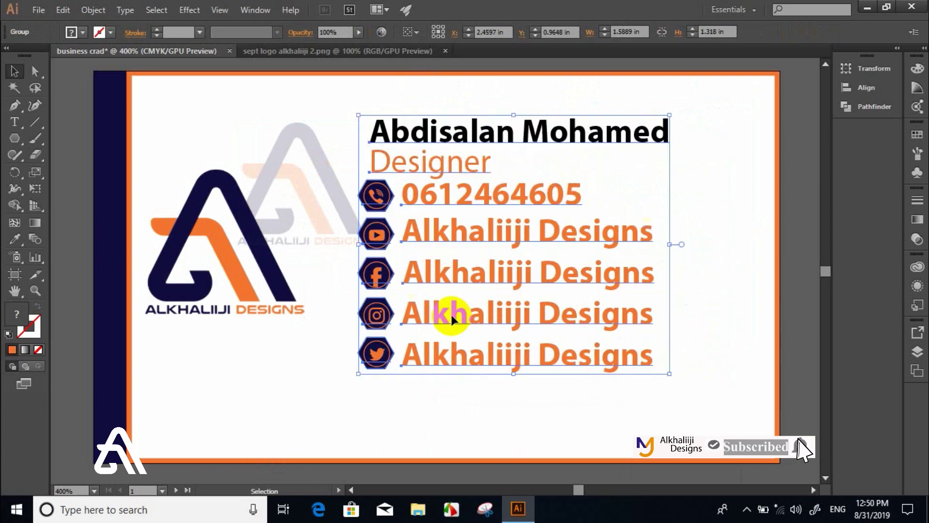
{"action": "left_click_drag", "start_coordinate": [670, 373], "coordinate": [743, 434]}
{"action": "left_click_drag", "start_coordinate": [635, 368], "coordinate": [655, 343]}
{"action": "left_click_drag", "start_coordinate": [344, 213], "coordinate": [431, 253]}
{"action": "left_click", "coordinate": [281, 367]}
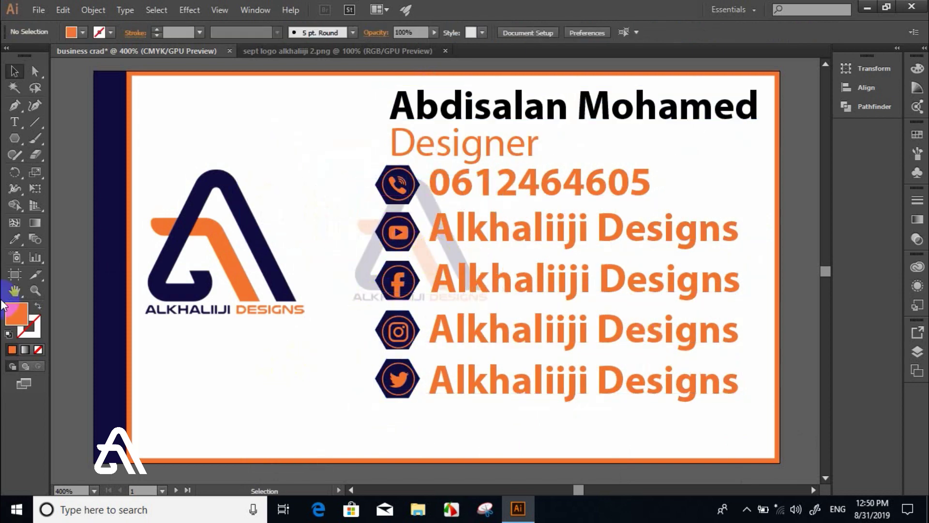
{"action": "left_click", "coordinate": [19, 137]}
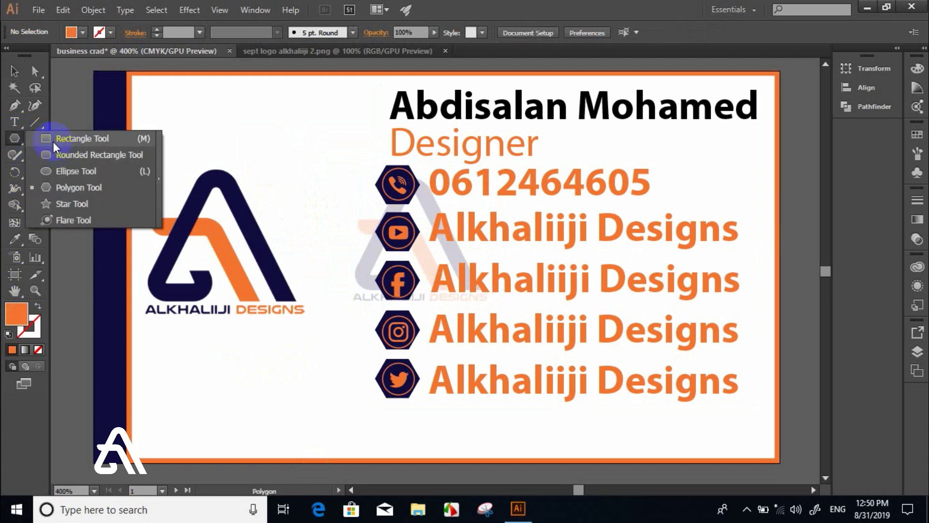
- Draw a long rounded rectangle across the card's bottom and round its corners into a pill
{"action": "left_click", "coordinate": [56, 154]}
{"action": "left_click_drag", "start_coordinate": [197, 407], "coordinate": [752, 448]}
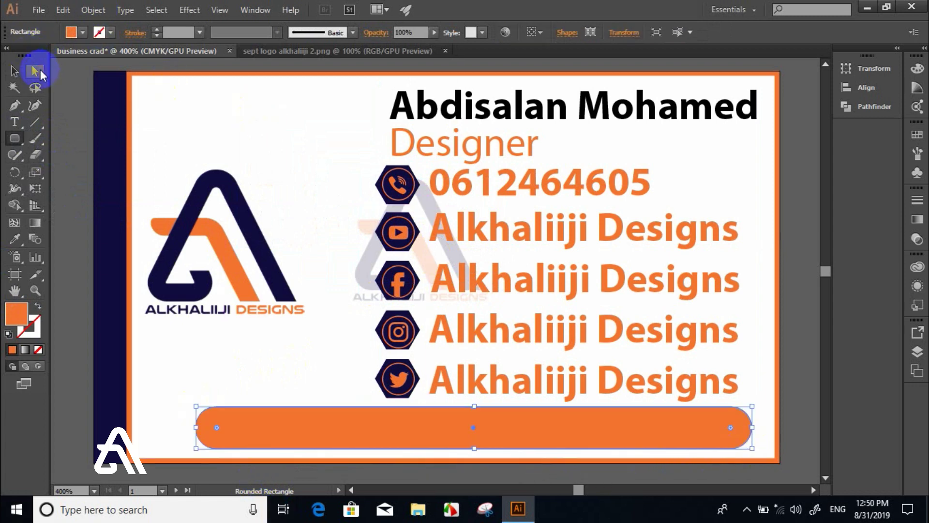
{"action": "left_click", "coordinate": [41, 71]}
{"action": "left_click_drag", "start_coordinate": [730, 426], "coordinate": [809, 431]}
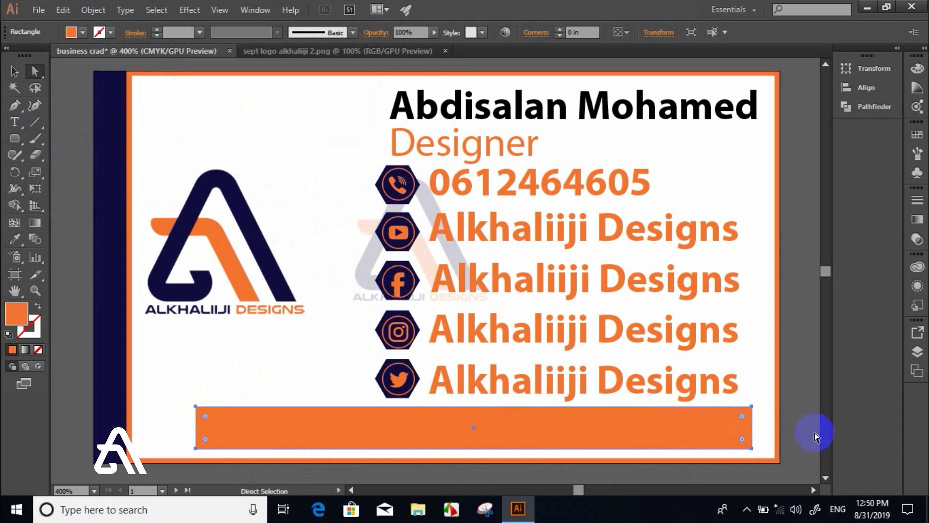
{"action": "left_click_drag", "start_coordinate": [741, 416], "coordinate": [692, 477]}
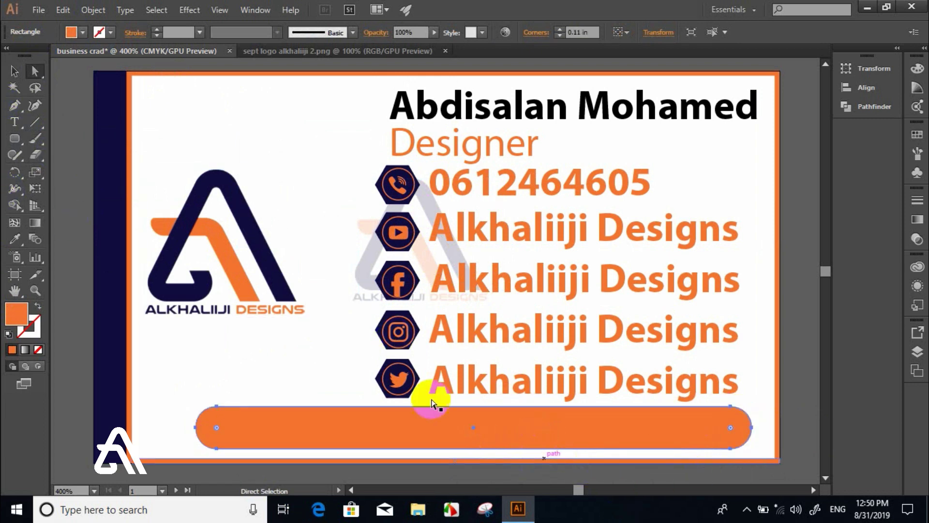
- Resize the orange bar and move it down to the card's bottom edge
{"action": "left_click", "coordinate": [15, 71]}
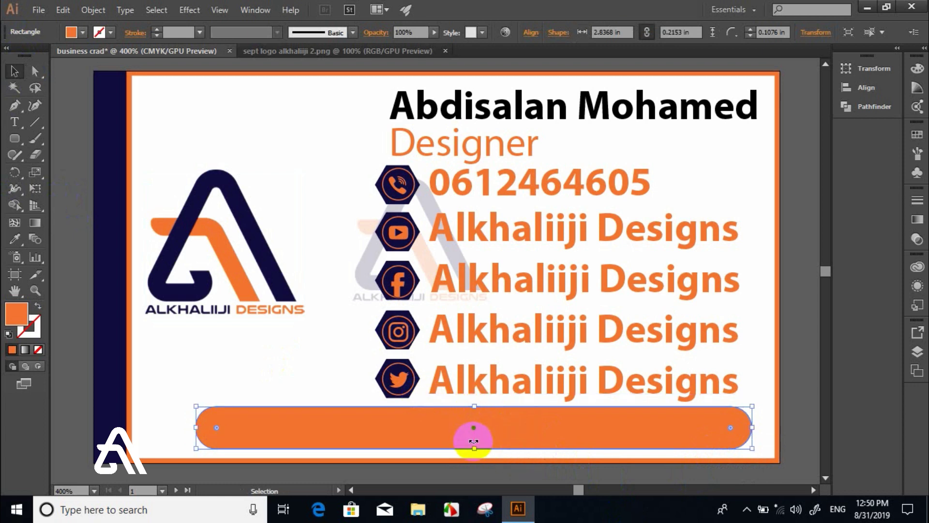
{"action": "left_click", "coordinate": [475, 407]}
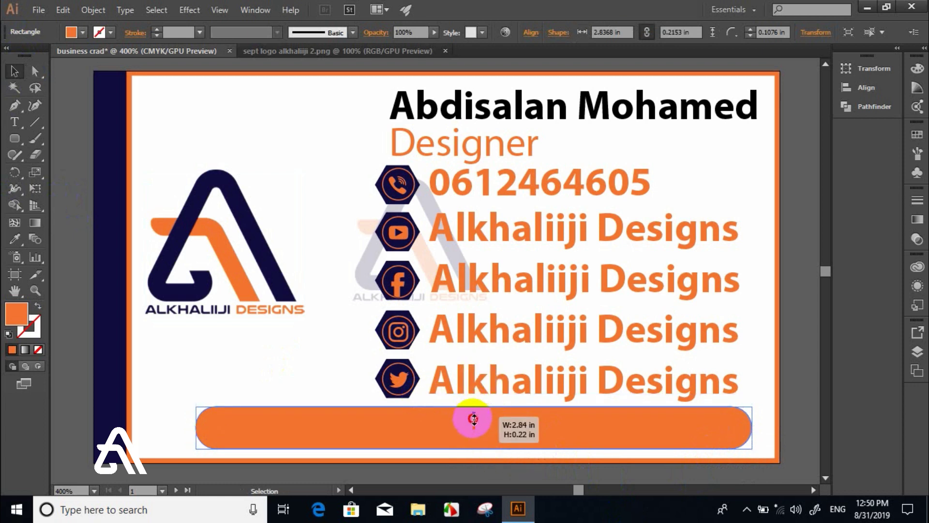
{"action": "left_click", "coordinate": [475, 450]}
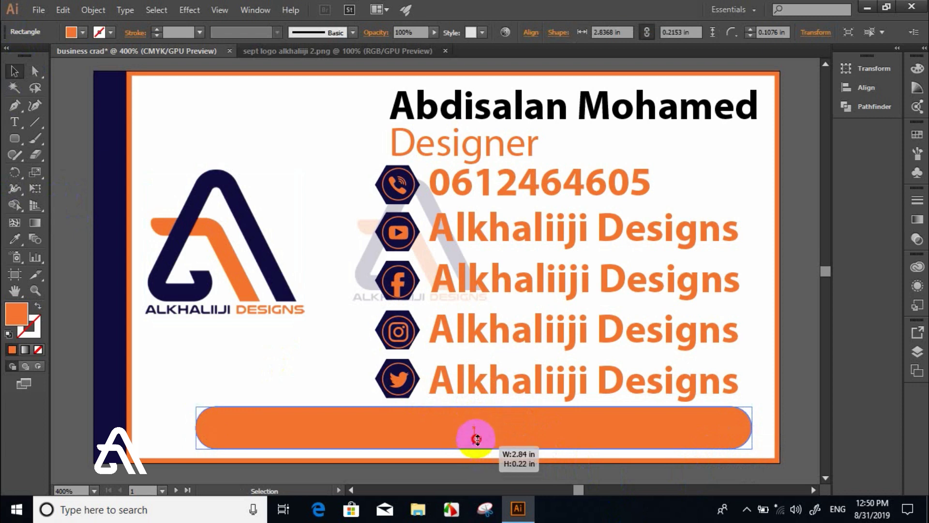
{"action": "left_click", "coordinate": [196, 405]}
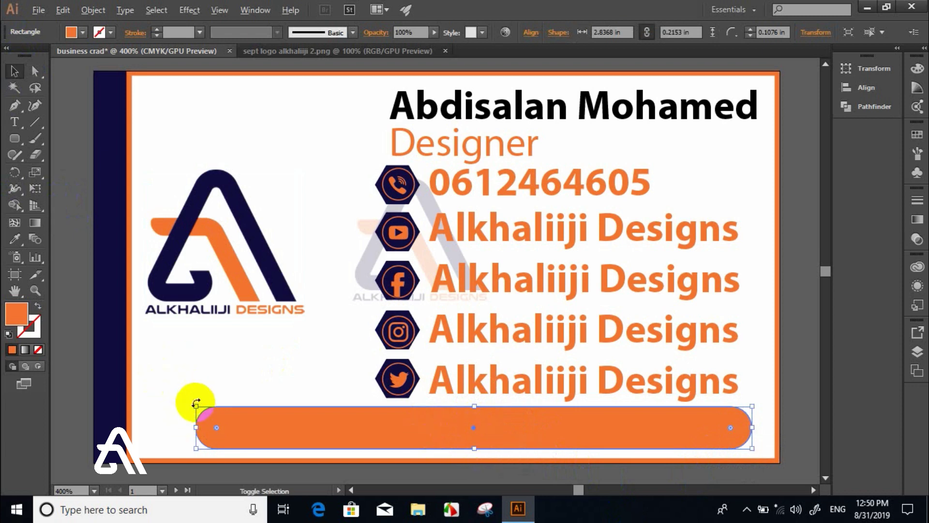
{"action": "left_click_drag", "start_coordinate": [196, 406], "coordinate": [759, 442]}
{"action": "left_click_drag", "start_coordinate": [495, 416], "coordinate": [475, 430]}
{"action": "left_click_drag", "start_coordinate": [475, 473], "coordinate": [473, 443]}
{"action": "left_click", "coordinate": [263, 385]}
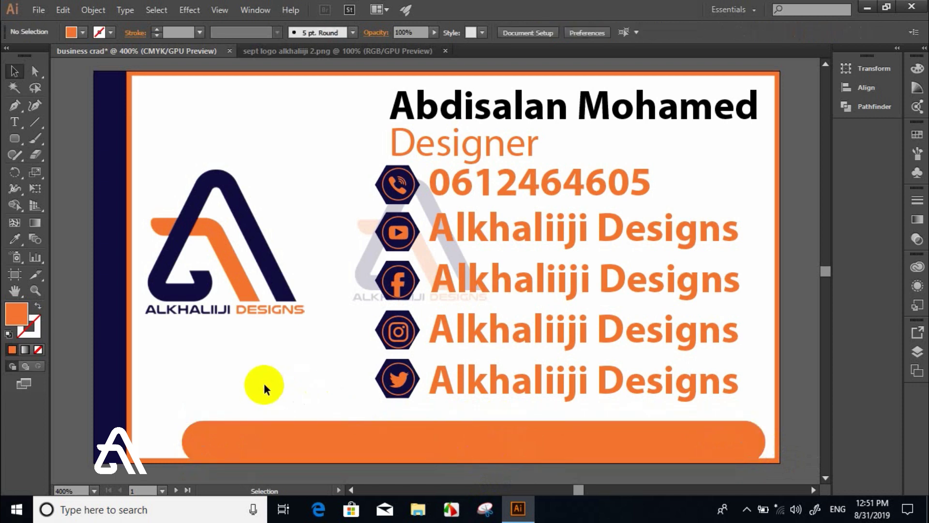
- Bring the logo image from its document onto the business card's second artboard
{"action": "left_click_drag", "start_coordinate": [575, 487], "coordinate": [583, 490]}
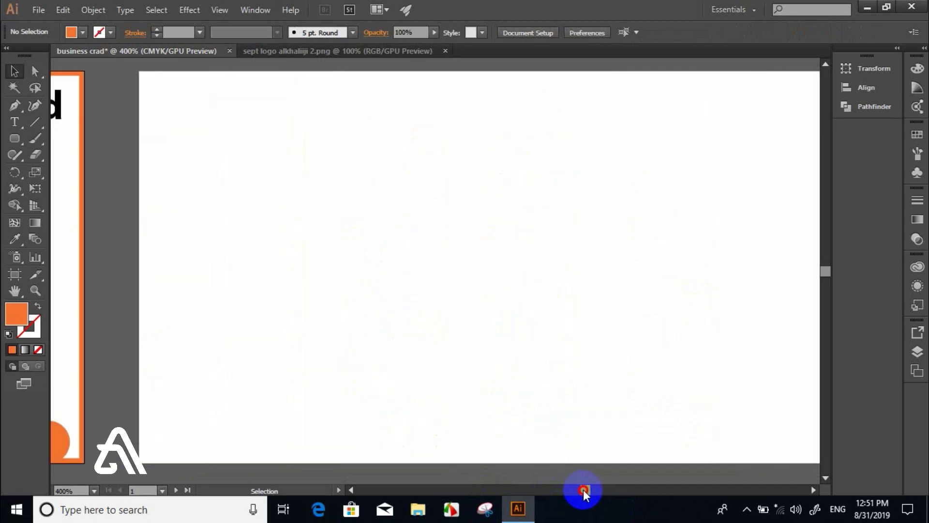
{"action": "left_click", "coordinate": [410, 174]}
{"action": "left_click", "coordinate": [303, 47]}
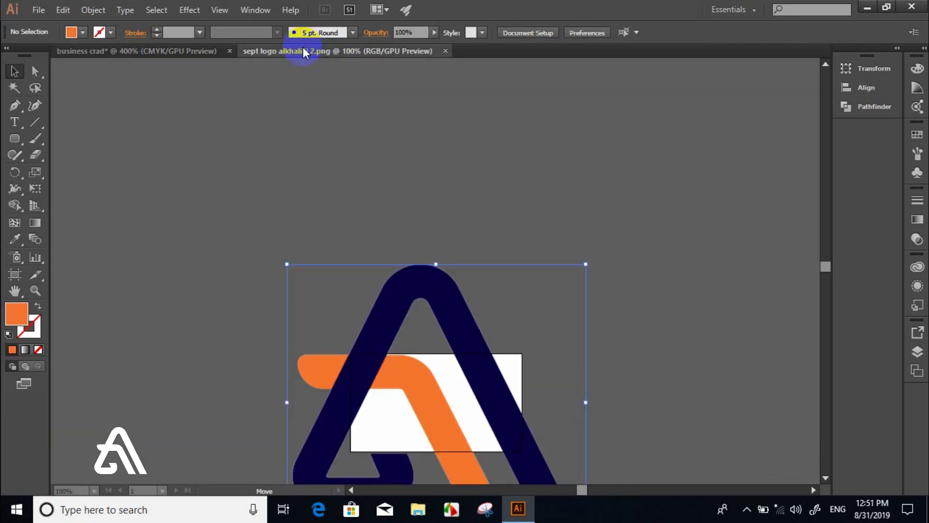
{"action": "left_click", "coordinate": [175, 50]}
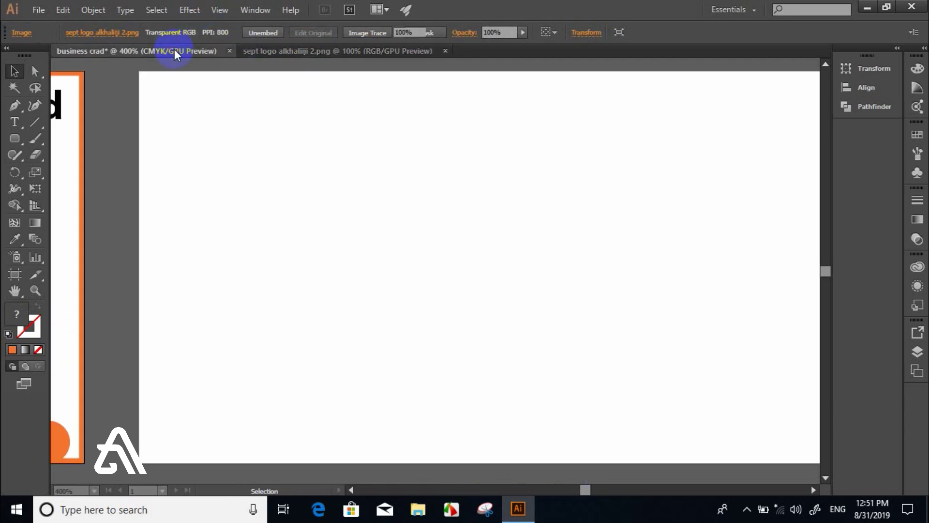
{"action": "left_click", "coordinate": [273, 55]}
{"action": "left_click_drag", "start_coordinate": [431, 360], "coordinate": [412, 206]}
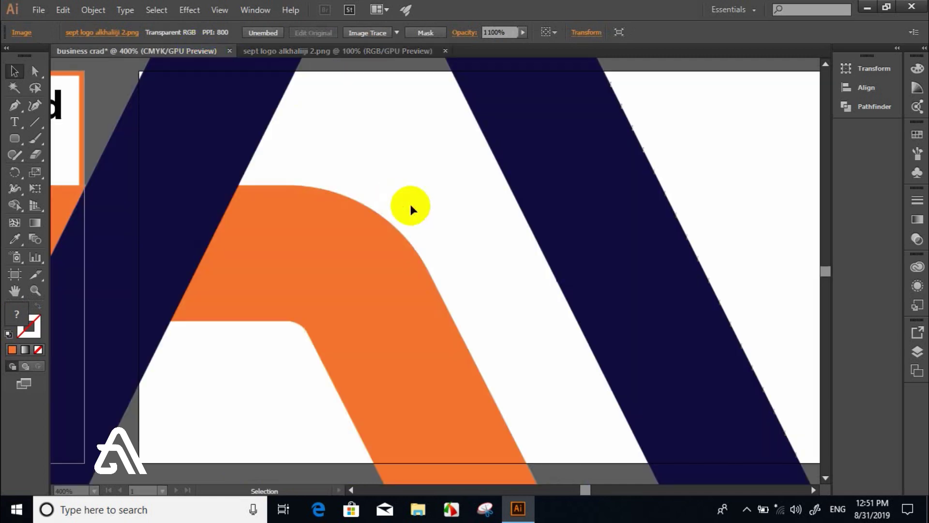
{"action": "left_click_drag", "start_coordinate": [570, 263], "coordinate": [567, 288]}
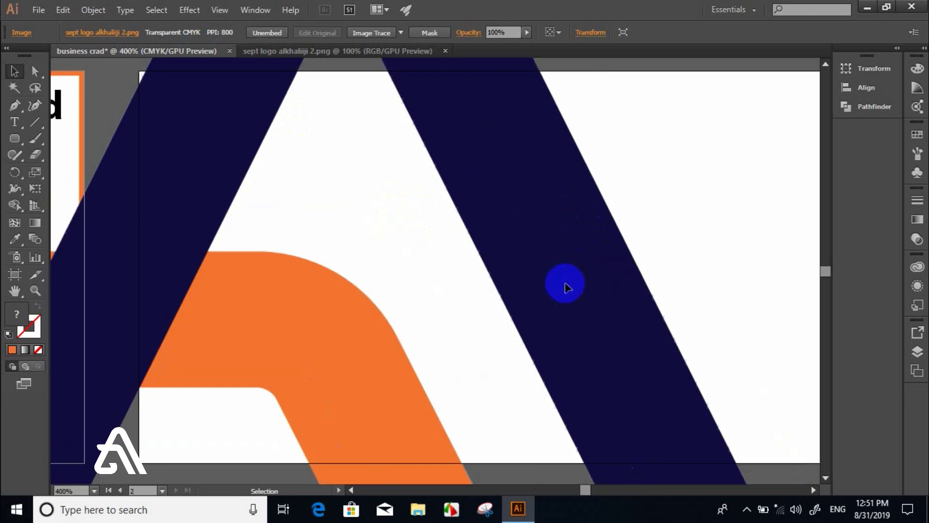
- Shrink the placed logo and centre it on the back-side card
{"action": "key", "text": "ctrl+minus"}
{"action": "key", "text": "ctrl+minus"}
{"action": "key", "text": "ctrl+minus"}
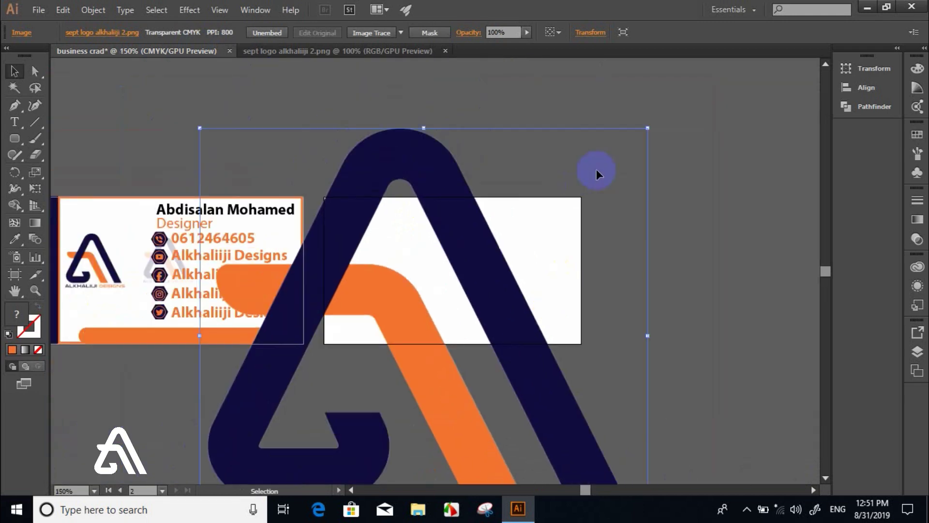
{"action": "left_click_drag", "start_coordinate": [648, 130], "coordinate": [516, 312]}
{"action": "left_click_drag", "start_coordinate": [425, 311], "coordinate": [445, 254]}
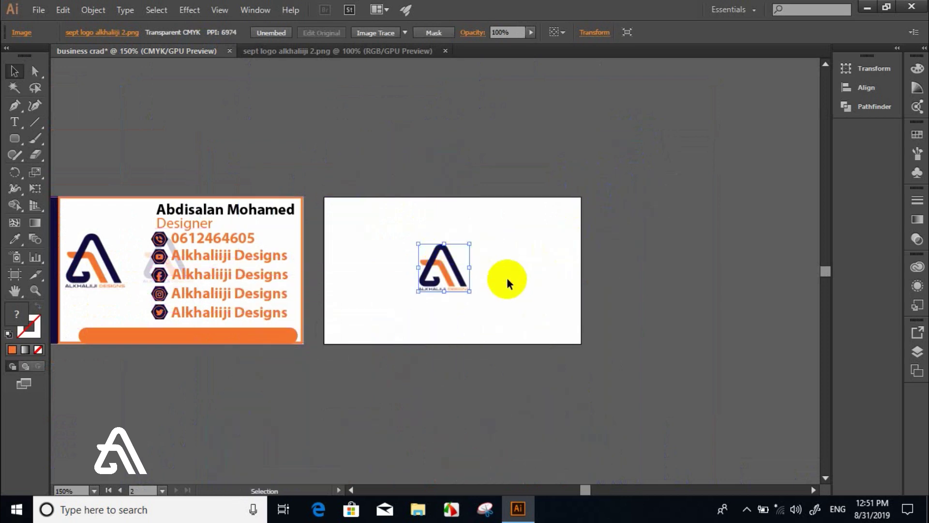
{"action": "left_click", "coordinate": [507, 278]}
{"action": "key", "text": "ctrl+equal"}
{"action": "key", "text": "ctrl+equal"}
{"action": "key", "text": "ctrl+equal"}
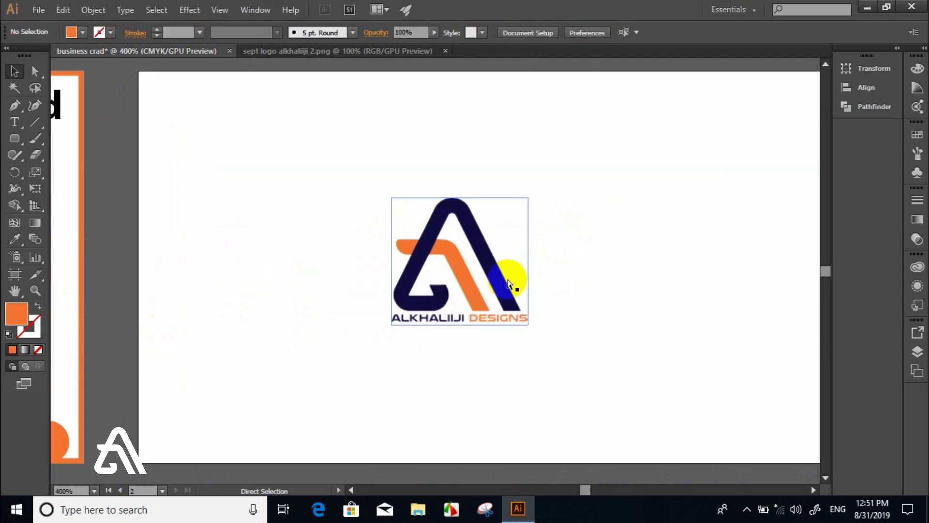
{"action": "left_click_drag", "start_coordinate": [15, 138], "coordinate": [44, 139]}
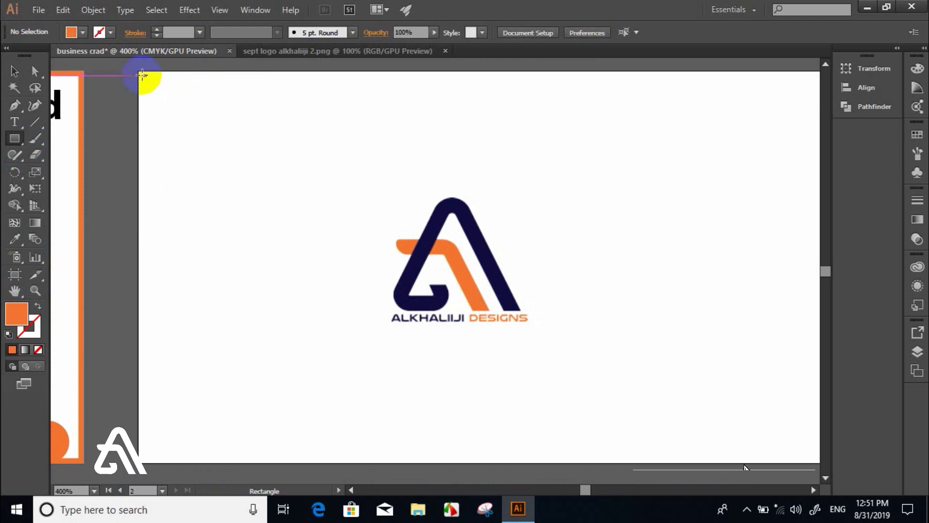
- Draw an orange rectangle over the back card's top half and duplicate it into the lower half
{"action": "left_click_drag", "start_coordinate": [140, 72], "coordinate": [432, 279]}
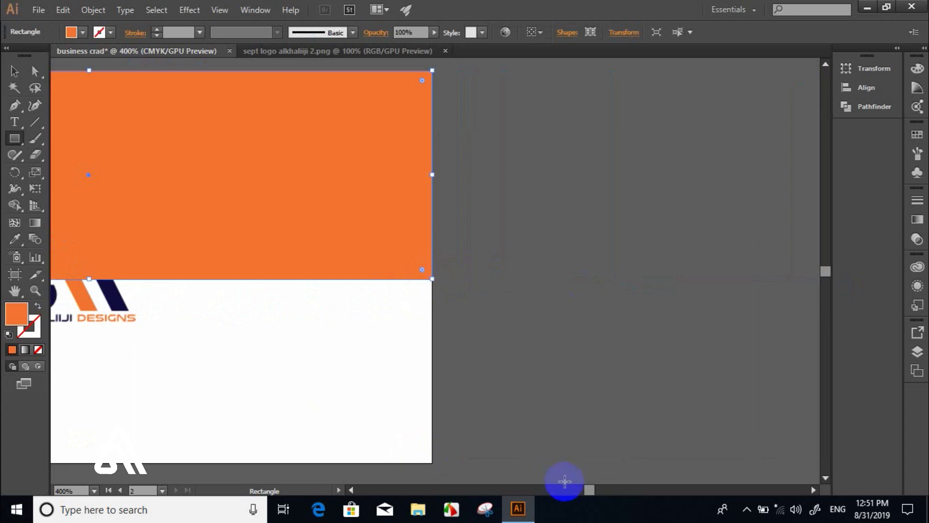
{"action": "left_click_drag", "start_coordinate": [586, 489], "coordinate": [582, 489]}
{"action": "left_click", "coordinate": [14, 71]}
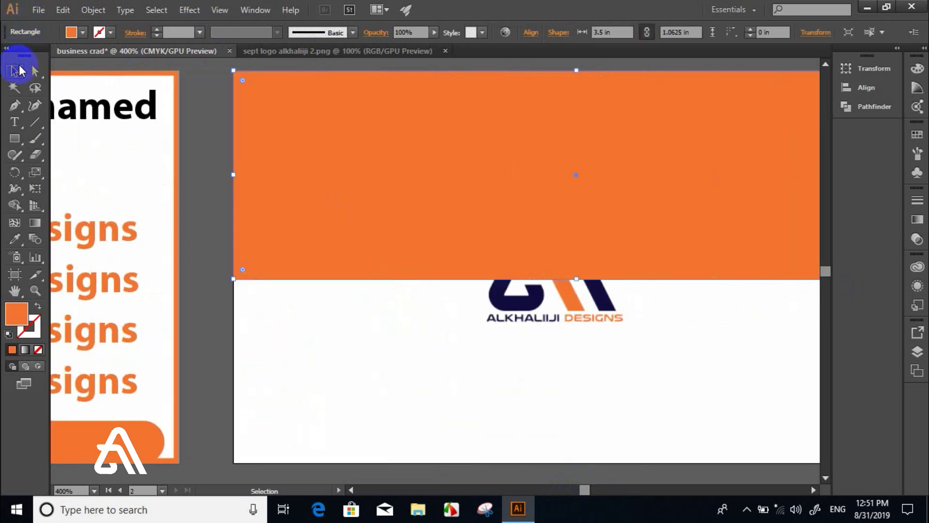
{"action": "left_click_drag", "start_coordinate": [512, 155], "coordinate": [512, 335]}
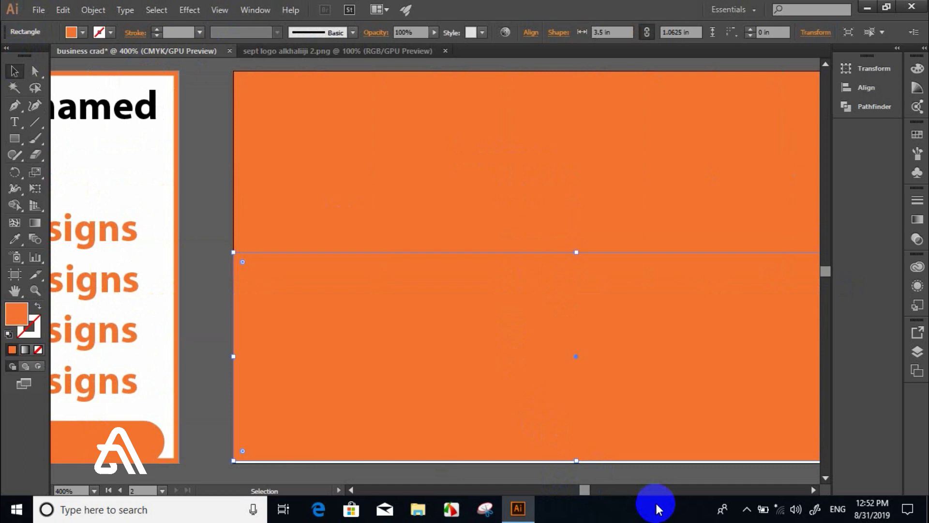
{"action": "left_click_drag", "start_coordinate": [587, 487], "coordinate": [588, 486]}
- Send both rectangles behind the logo and fill the top one with the logo's navy
{"action": "right_click", "coordinate": [311, 324]}
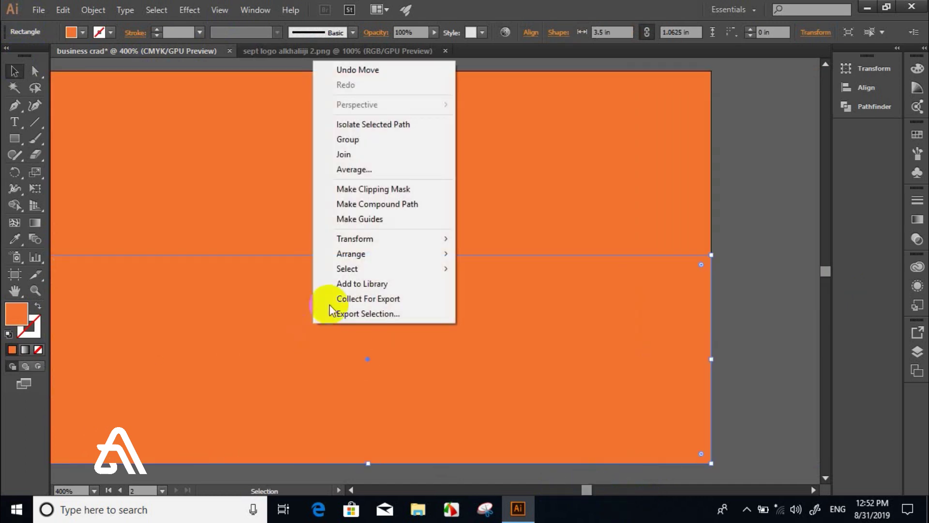
{"action": "mouse_move", "coordinate": [367, 251]}
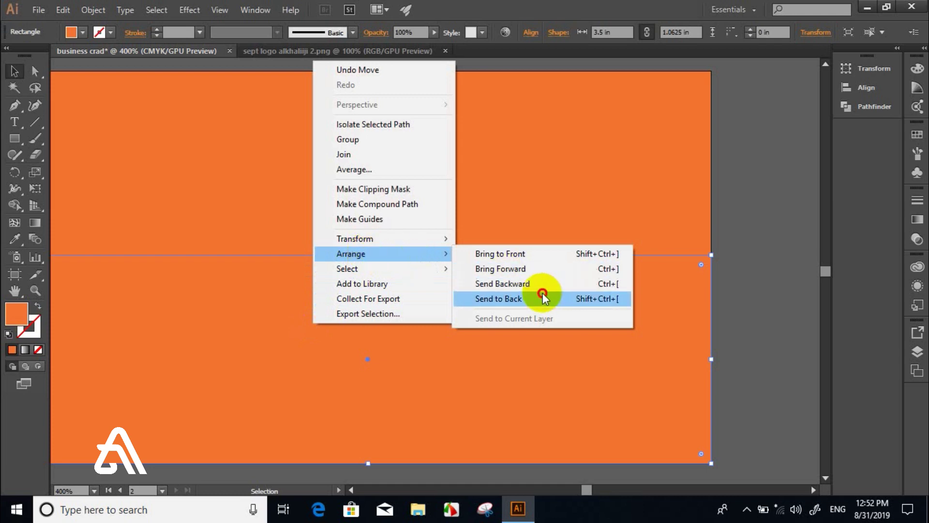
{"action": "left_click", "coordinate": [542, 292]}
{"action": "right_click", "coordinate": [453, 176]}
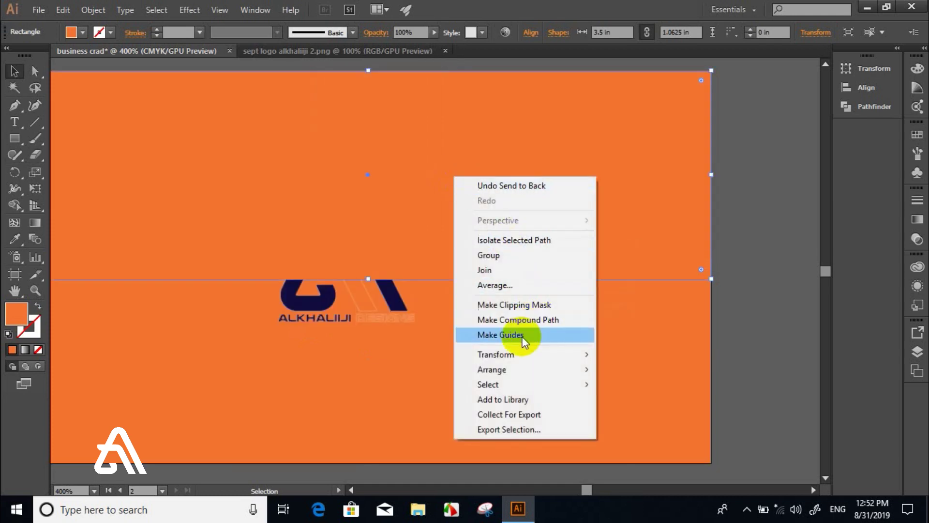
{"action": "mouse_move", "coordinate": [516, 370]}
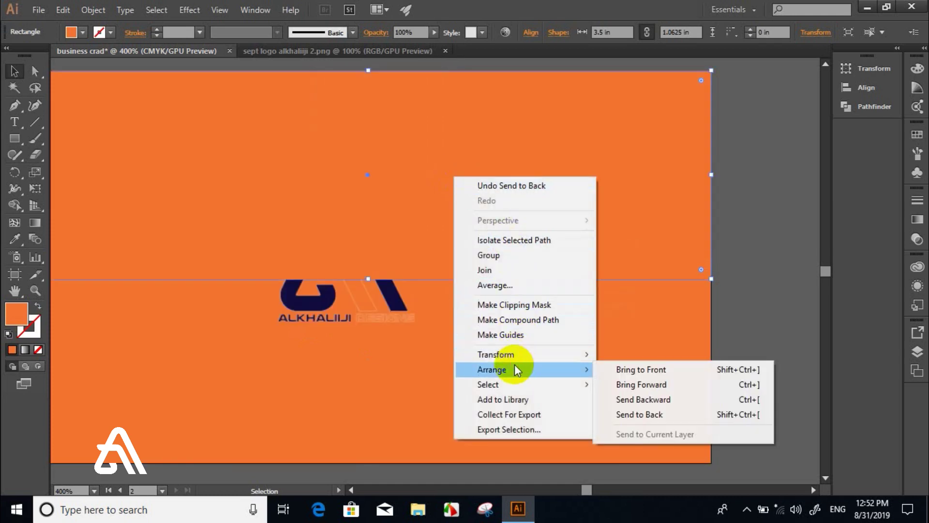
{"action": "left_click", "coordinate": [658, 414]}
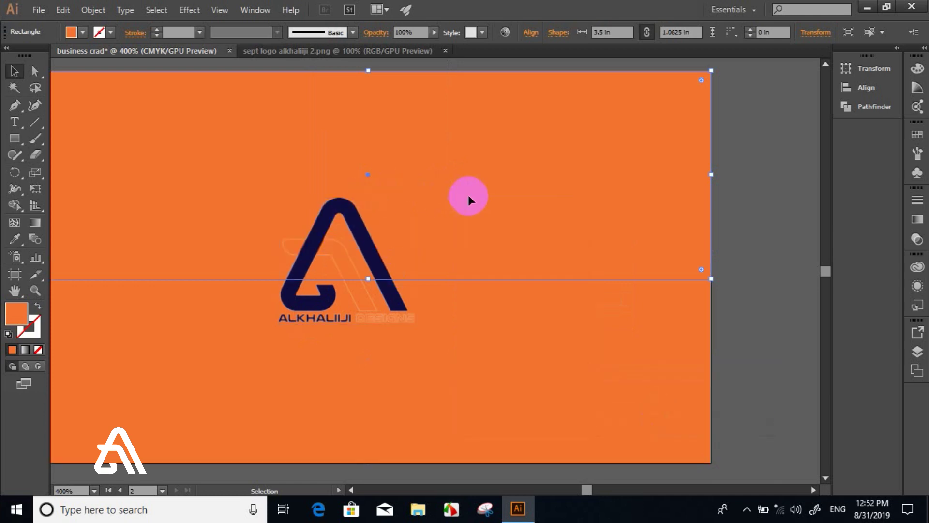
{"action": "key", "text": "i"}
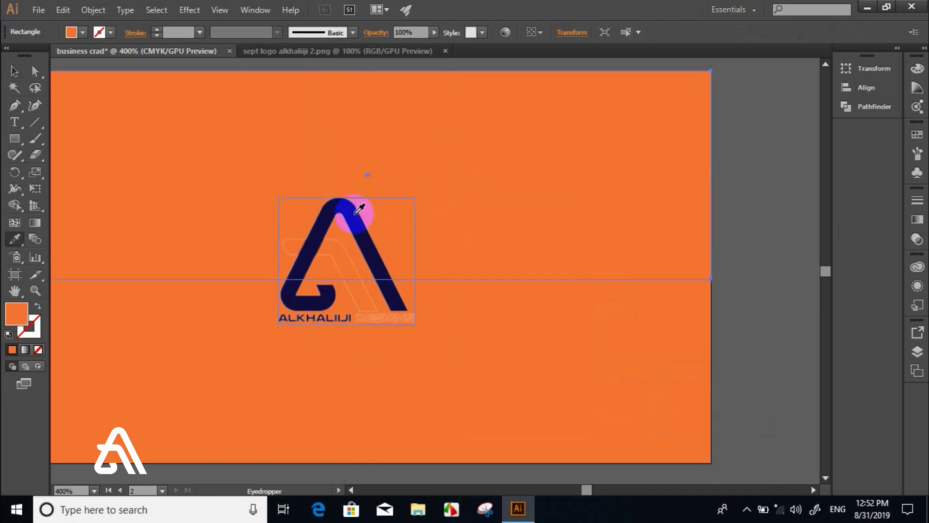
{"action": "left_click", "coordinate": [355, 207]}
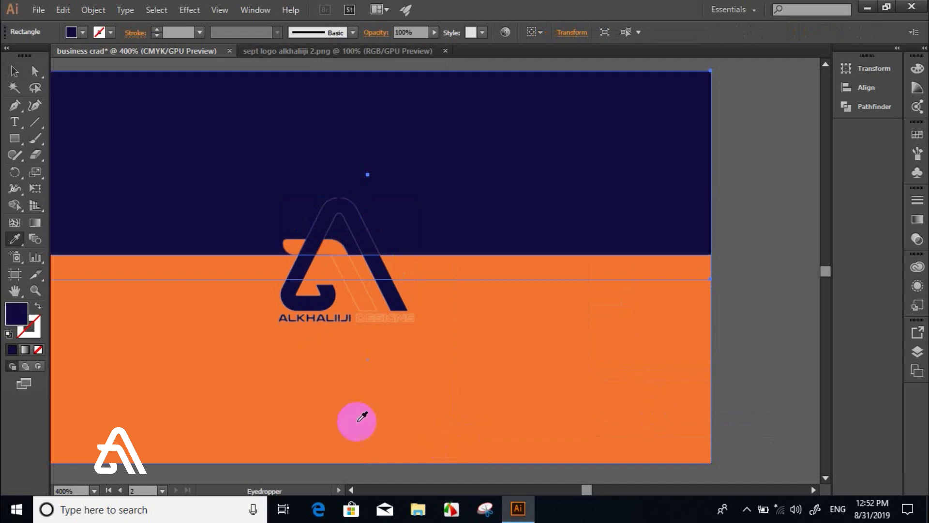
{"action": "left_click", "coordinate": [14, 71]}
{"action": "left_click", "coordinate": [341, 349]}
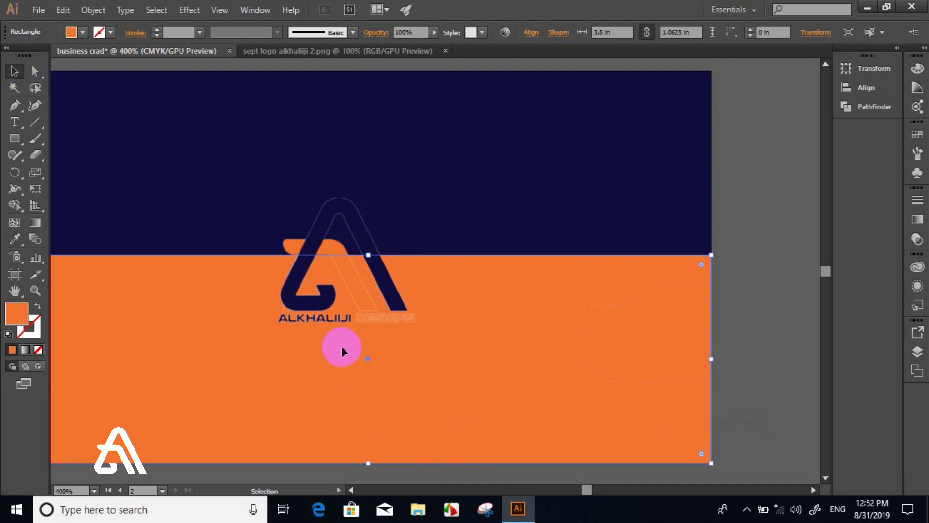
{"action": "left_click", "coordinate": [338, 271]}
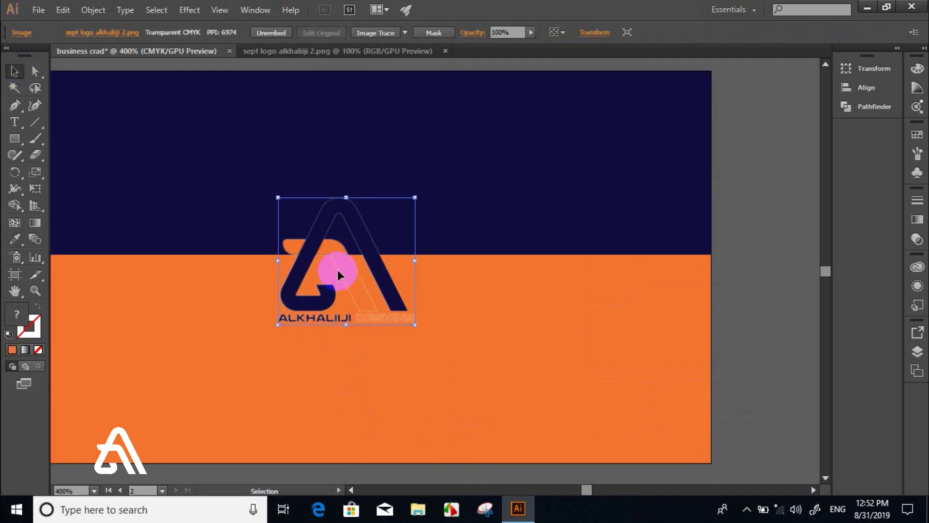
- Draw a circle over the logo, centre it, and send it to the back
{"action": "key", "text": "l"}
{"action": "left_click_drag", "start_coordinate": [178, 93], "coordinate": [364, 278]}
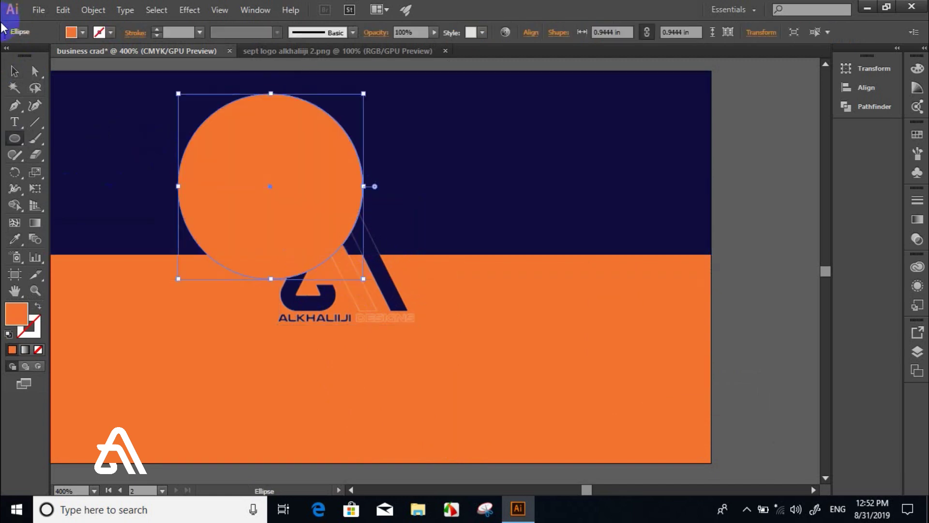
{"action": "left_click", "coordinate": [19, 73]}
{"action": "left_click_drag", "start_coordinate": [301, 155], "coordinate": [378, 234]}
{"action": "right_click", "coordinate": [378, 235]}
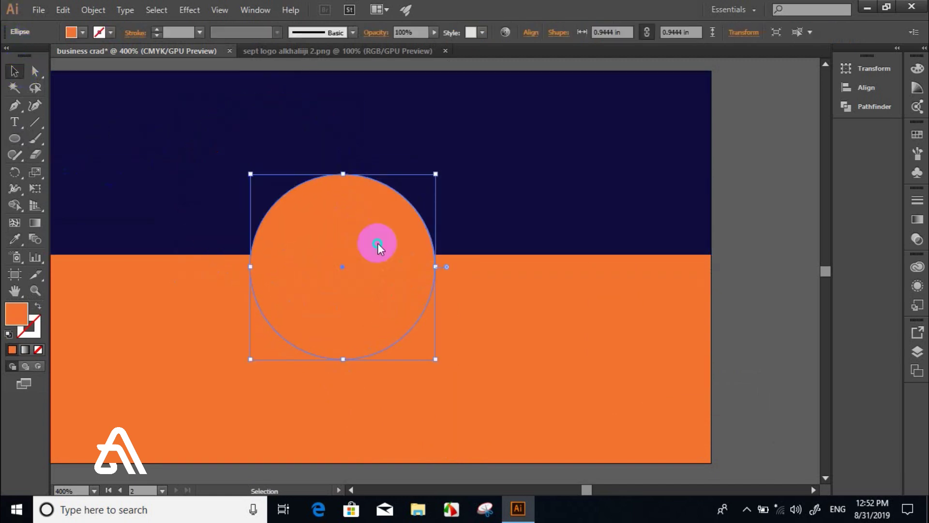
{"action": "mouse_move", "coordinate": [415, 426]}
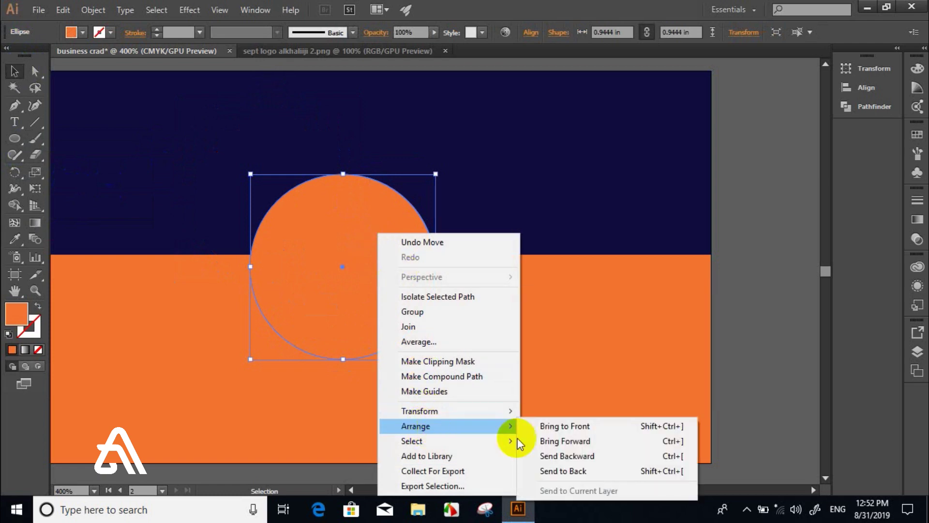
{"action": "left_click", "coordinate": [590, 472]}
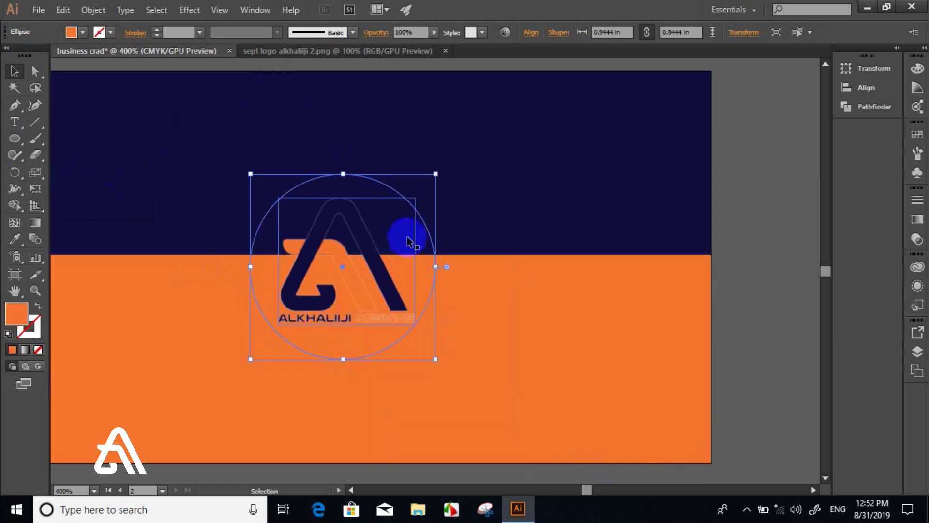
- Try moving the logo up to the band edge, then undo the move and the send-to-back
{"action": "left_click", "coordinate": [425, 256]}
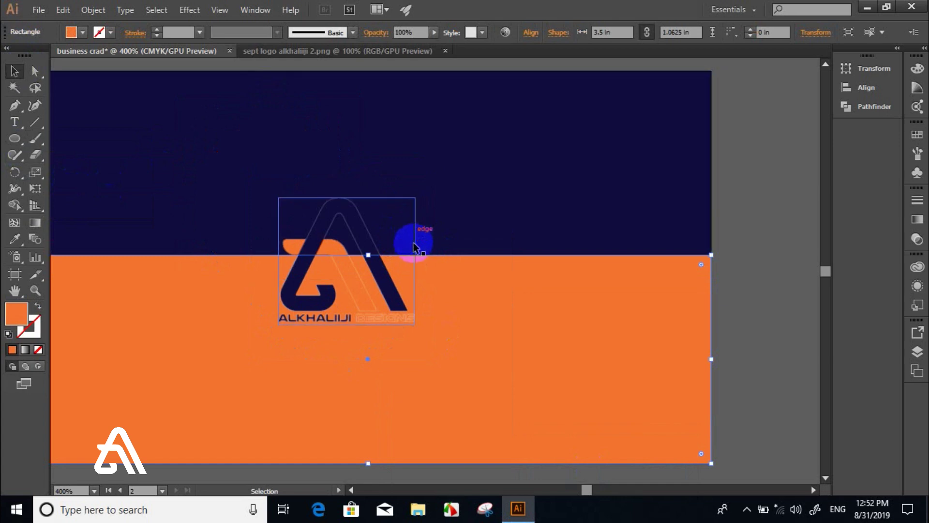
{"action": "left_click_drag", "start_coordinate": [414, 275], "coordinate": [256, 237]}
{"action": "left_click", "coordinate": [353, 277]}
{"action": "left_click", "coordinate": [357, 207]}
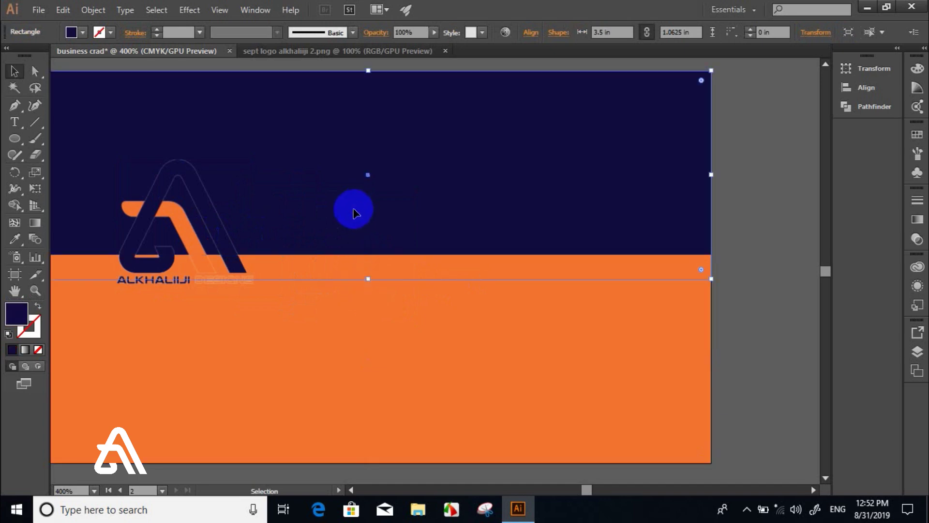
{"action": "key", "text": "ctrl+z"}
{"action": "key", "text": "ctrl+z"}
{"action": "key", "text": "ctrl+z"}
{"action": "key", "text": "ctrl+z"}
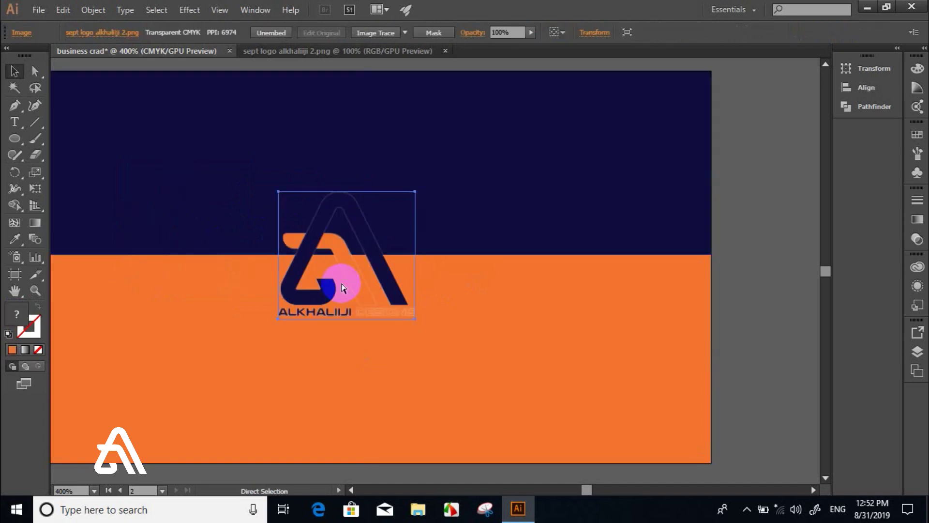
{"action": "key", "text": "ctrl+z"}
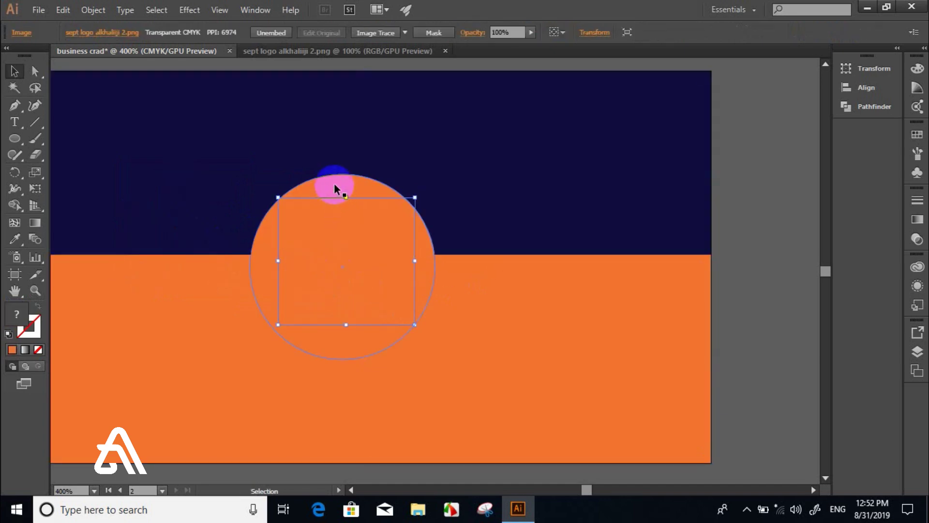
- Fill the circle with white and arrange it behind the logo
{"action": "left_click", "coordinate": [334, 183]}
{"action": "key", "text": "i"}
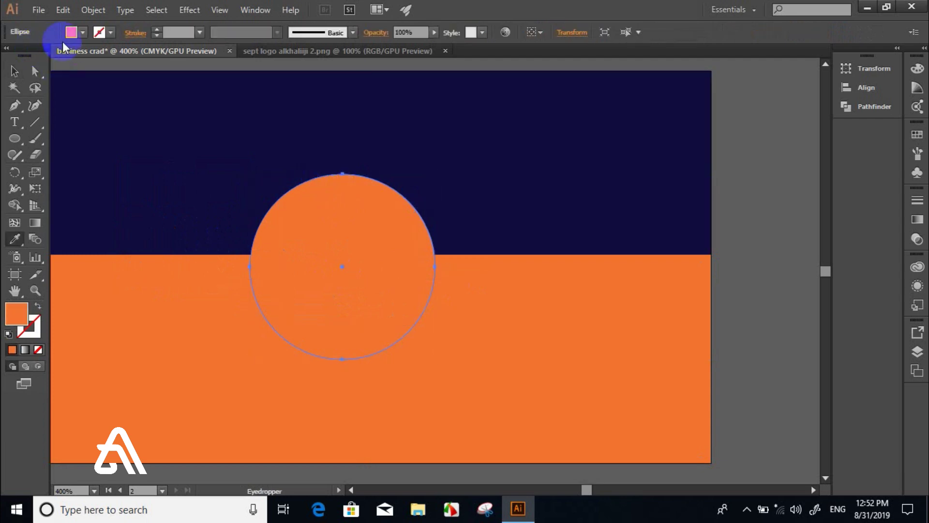
{"action": "left_click", "coordinate": [82, 34]}
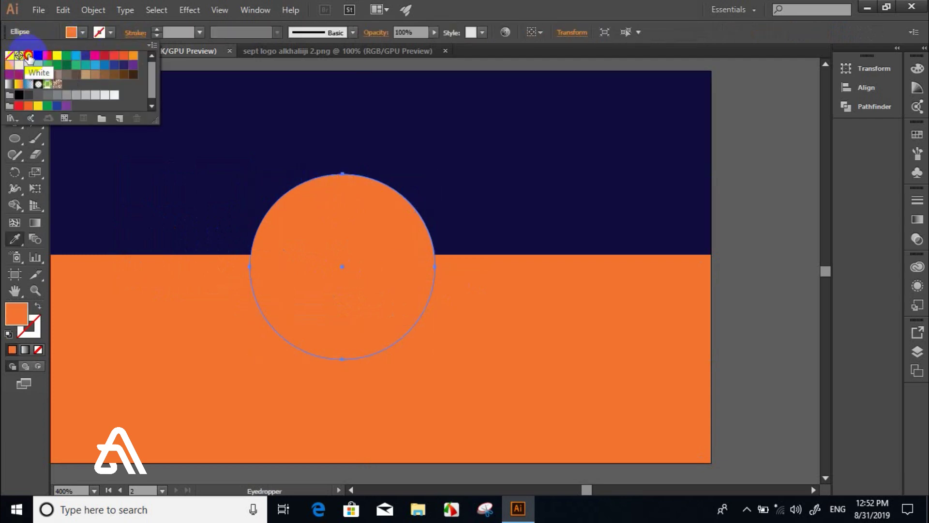
{"action": "left_click", "coordinate": [29, 57]}
{"action": "left_click", "coordinate": [261, 219]}
{"action": "left_click", "coordinate": [14, 70]}
{"action": "right_click", "coordinate": [304, 183]}
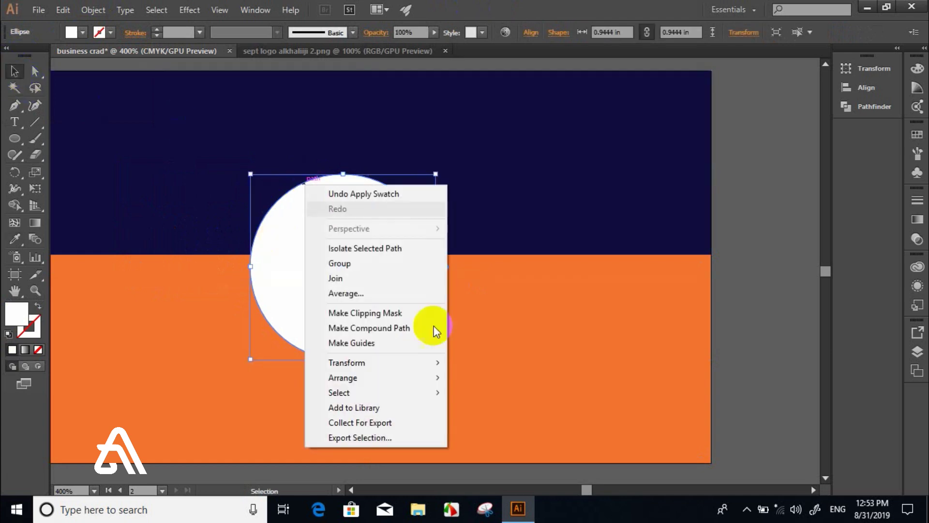
{"action": "mouse_move", "coordinate": [408, 379]}
{"action": "left_click", "coordinate": [526, 420]}
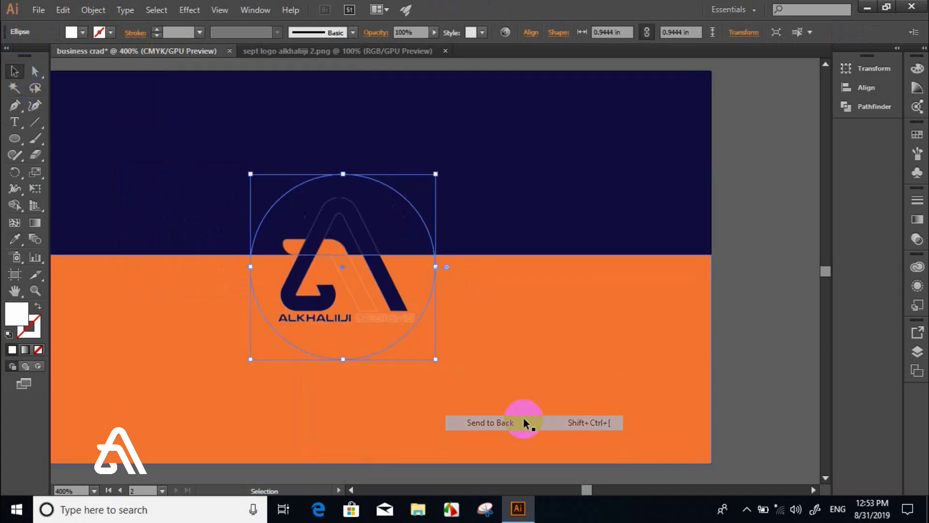
{"action": "left_click", "coordinate": [383, 189]}
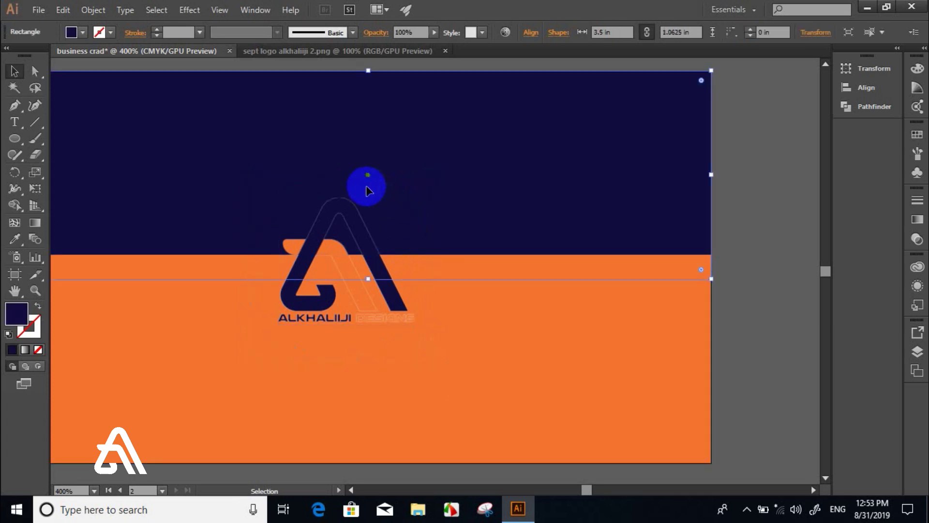
- Change the lower orange band's fill to white
{"action": "left_click", "coordinate": [404, 314]}
{"action": "left_click", "coordinate": [489, 361]}
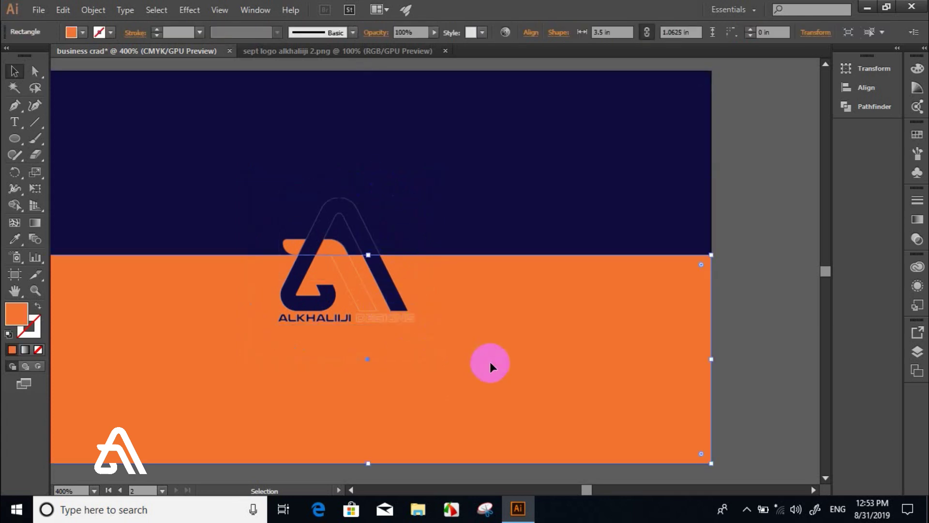
{"action": "key", "text": "i"}
{"action": "left_click", "coordinate": [71, 32]}
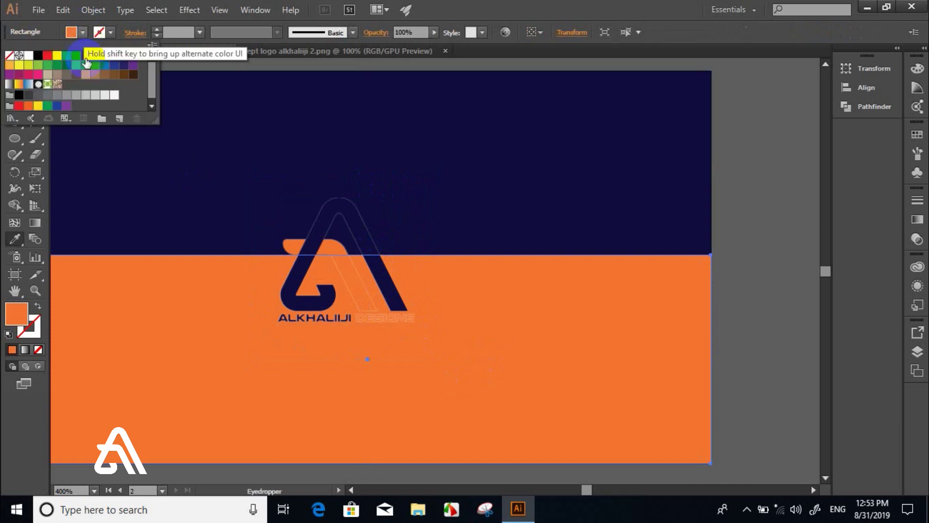
{"action": "left_click", "coordinate": [29, 55]}
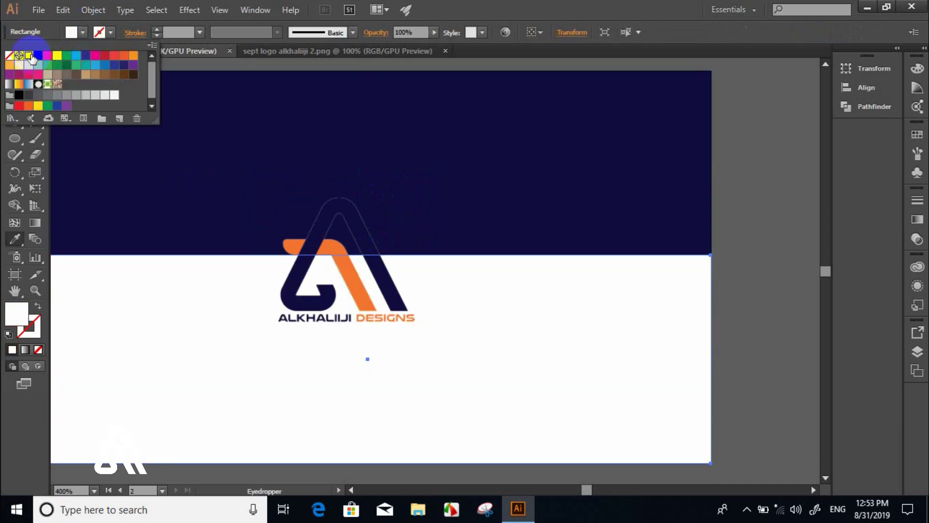
{"action": "left_click", "coordinate": [573, 5]}
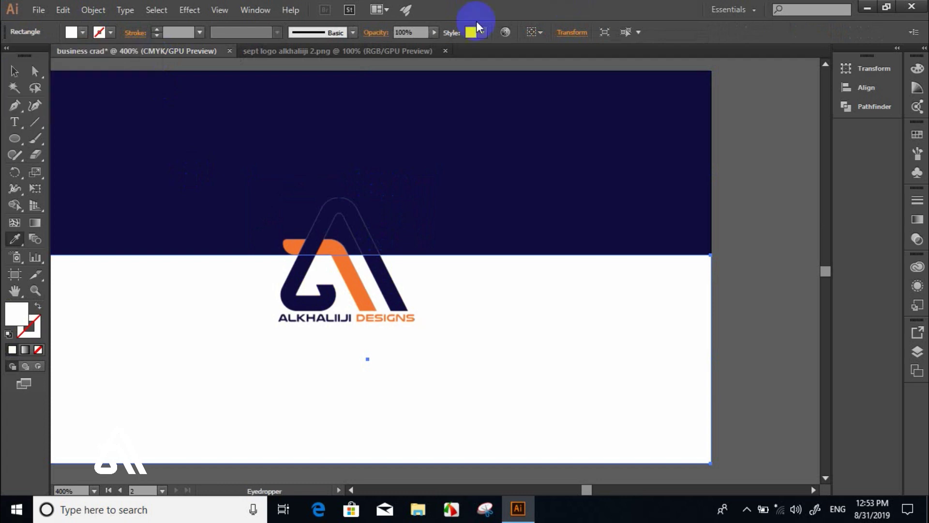
- Move the logo down into the white band just beneath the navy half
{"action": "left_click", "coordinate": [14, 71]}
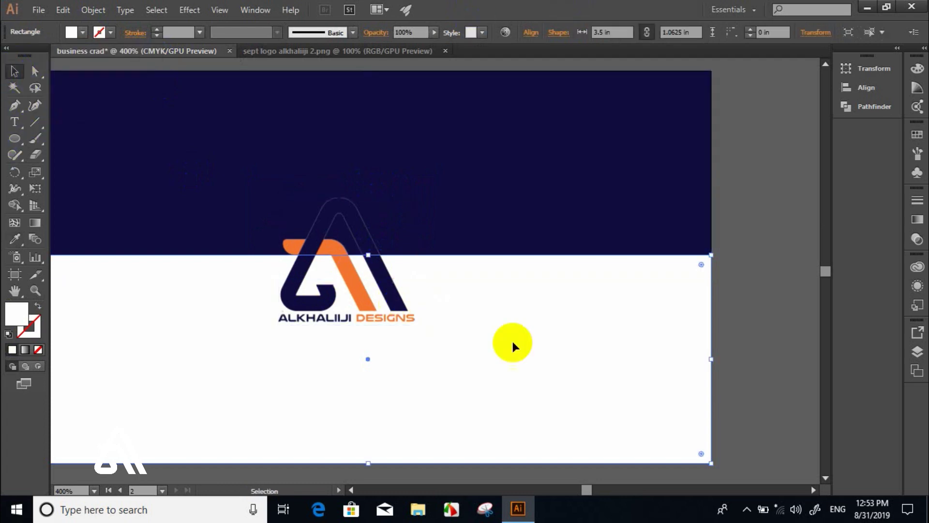
{"action": "left_click", "coordinate": [399, 303]}
{"action": "left_click_drag", "start_coordinate": [400, 304], "coordinate": [410, 361]}
{"action": "left_click", "coordinate": [501, 349]}
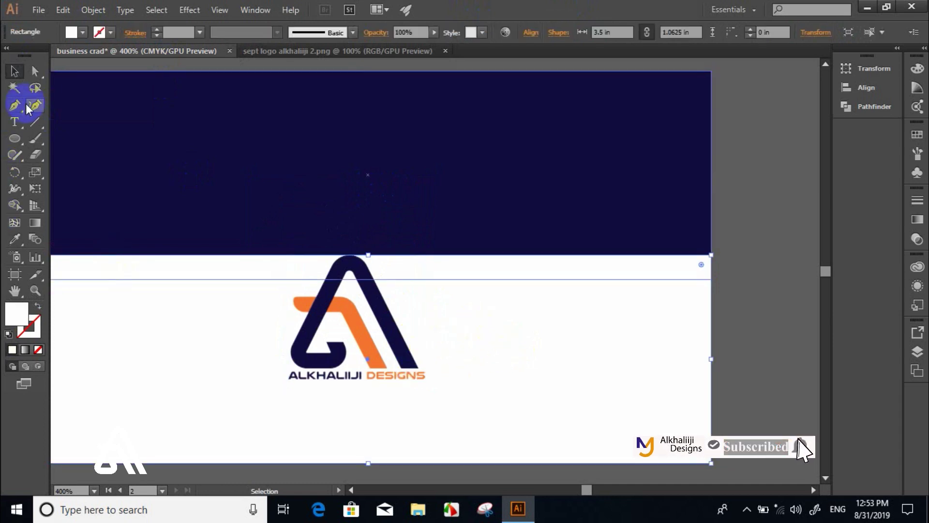
{"action": "left_click", "coordinate": [15, 139]}
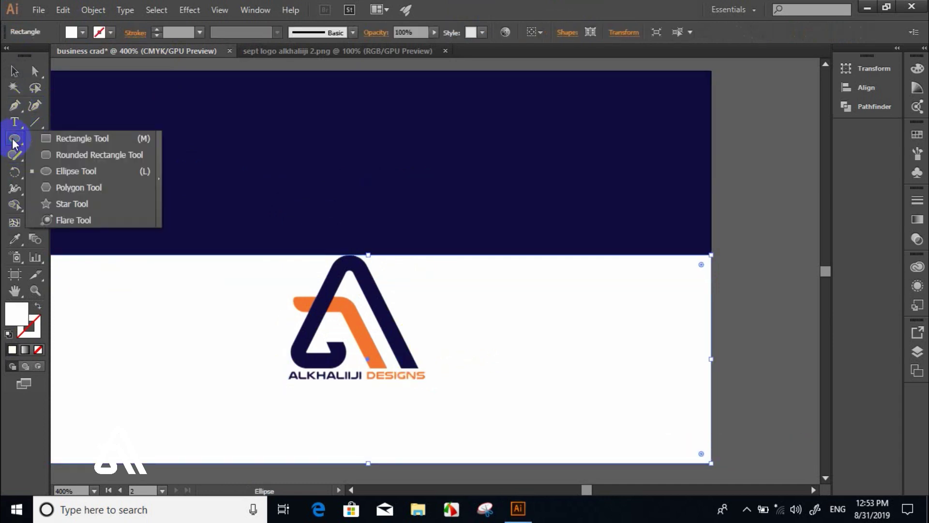
- Draw a thin rectangle along the card's bottom edge and give it the logo's orange
{"action": "left_click", "coordinate": [47, 139]}
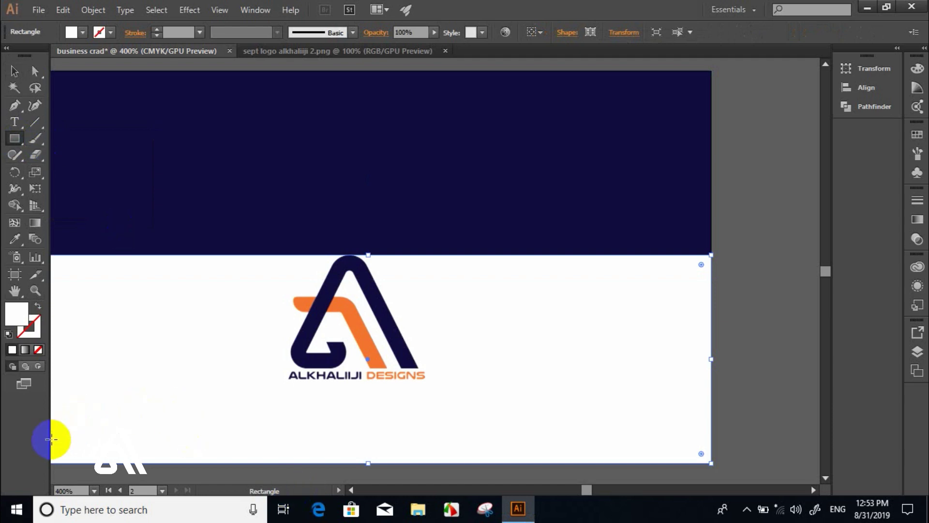
{"action": "left_click_drag", "start_coordinate": [51, 442], "coordinate": [710, 463]}
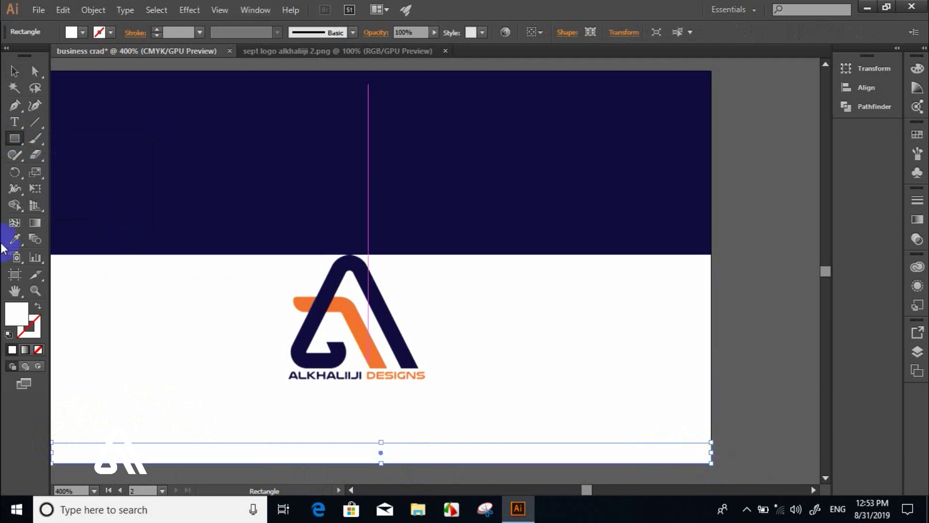
{"action": "left_click", "coordinate": [14, 239]}
{"action": "left_click", "coordinate": [350, 300]}
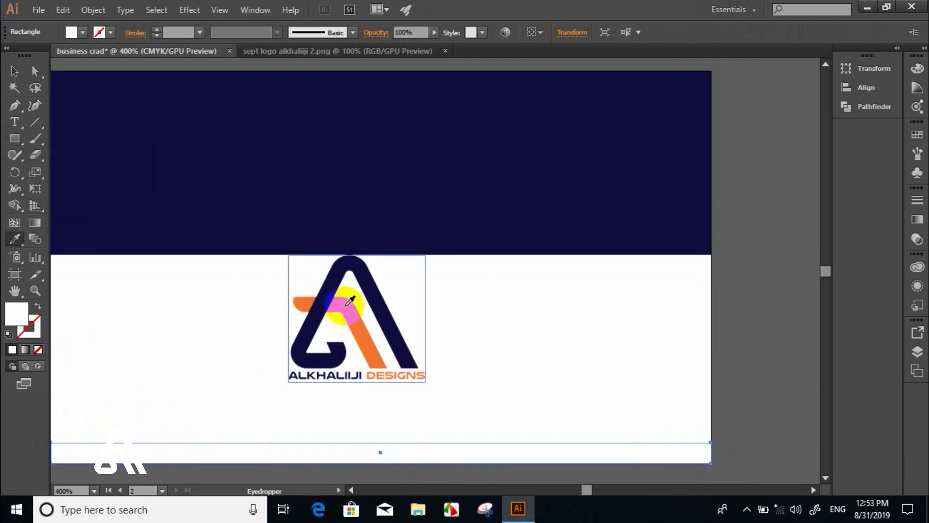
{"action": "left_click", "coordinate": [13, 71]}
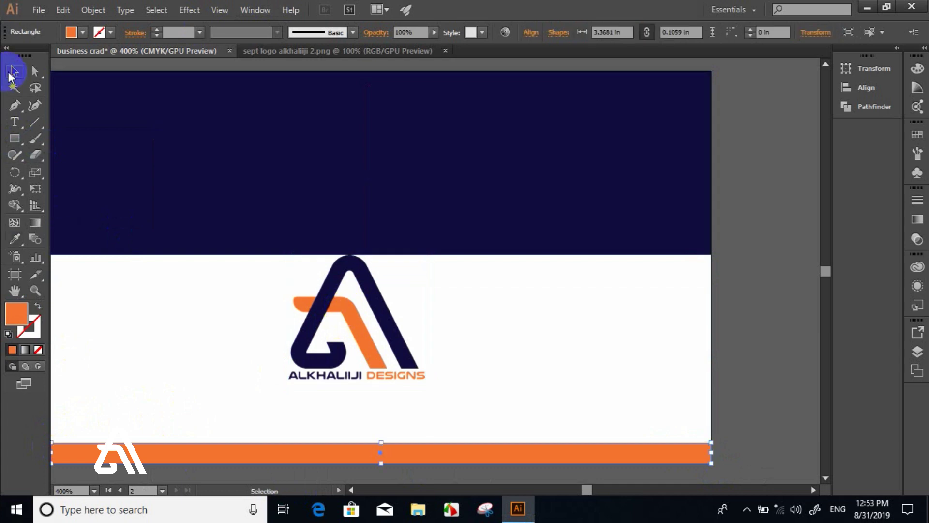
- Stretch the orange bar to about 0.4 in tall and dock the Character panel with the side panels
{"action": "key", "text": "ctrl+t"}
{"action": "left_click", "coordinate": [335, 449]}
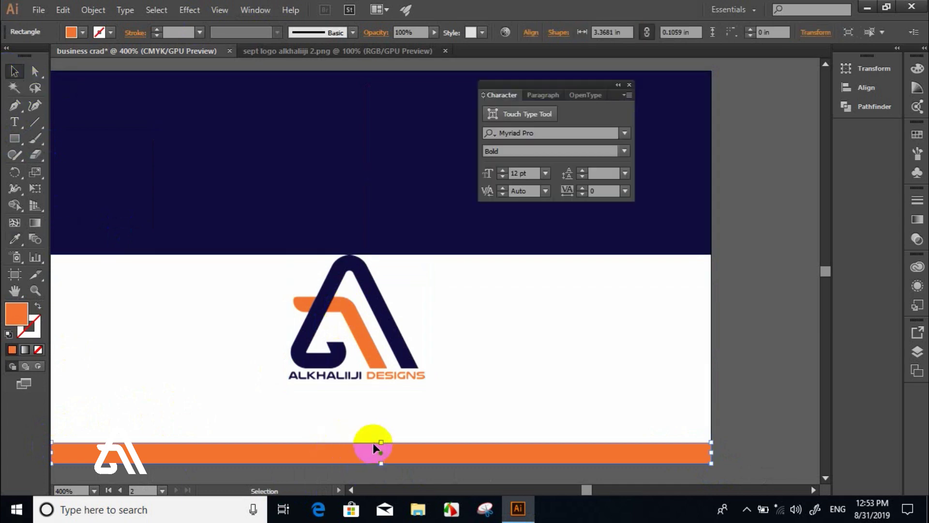
{"action": "left_click_drag", "start_coordinate": [374, 444], "coordinate": [374, 386]}
{"action": "double_click", "coordinate": [515, 83]}
{"action": "double_click", "coordinate": [535, 83]}
{"action": "left_click_drag", "start_coordinate": [566, 87], "coordinate": [840, 145]}
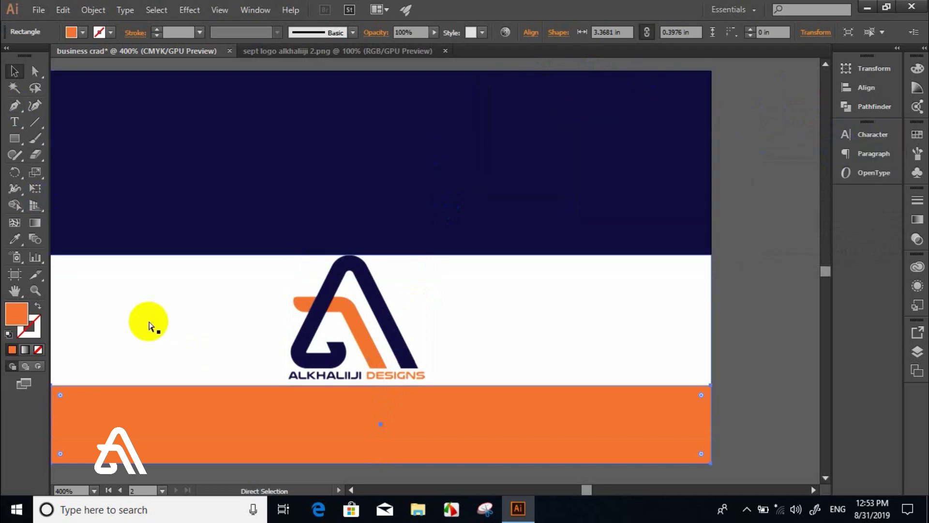
- Widen the orange band to the card's full 3.5 in width
{"action": "key", "text": "ctrl+minus"}
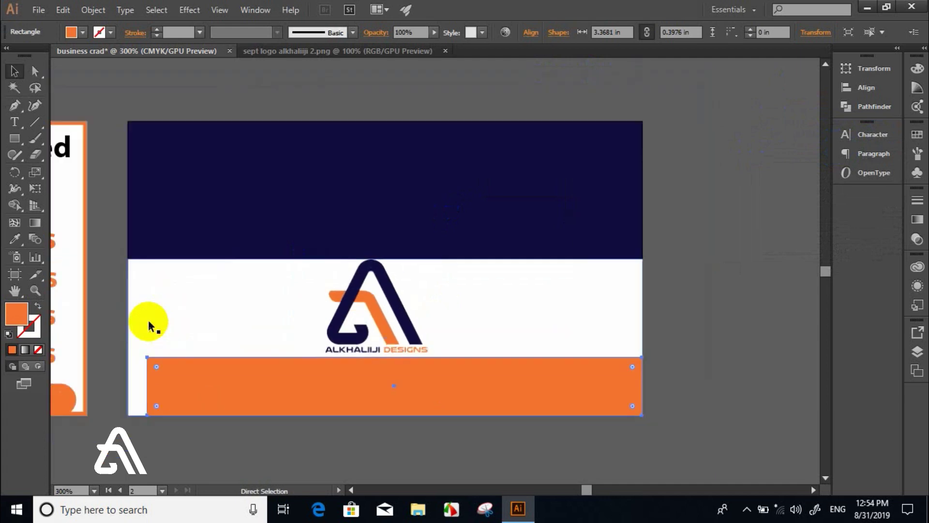
{"action": "key", "text": "v"}
{"action": "left_click", "coordinate": [150, 402]}
{"action": "left_click_drag", "start_coordinate": [150, 385], "coordinate": [129, 382]}
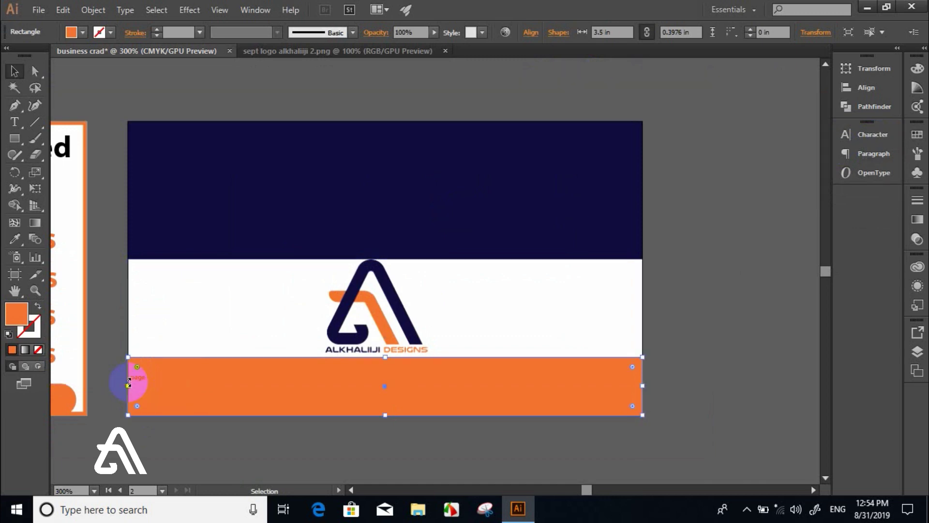
{"action": "left_click", "coordinate": [691, 359]}
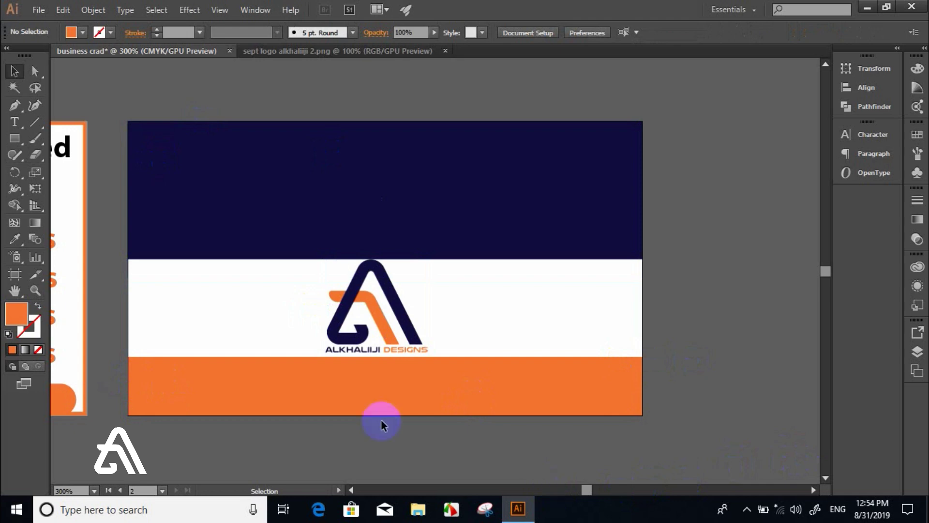
- Save the document to the Desktop as business crad.ai with default Illustrator options
{"action": "left_click", "coordinate": [38, 10]}
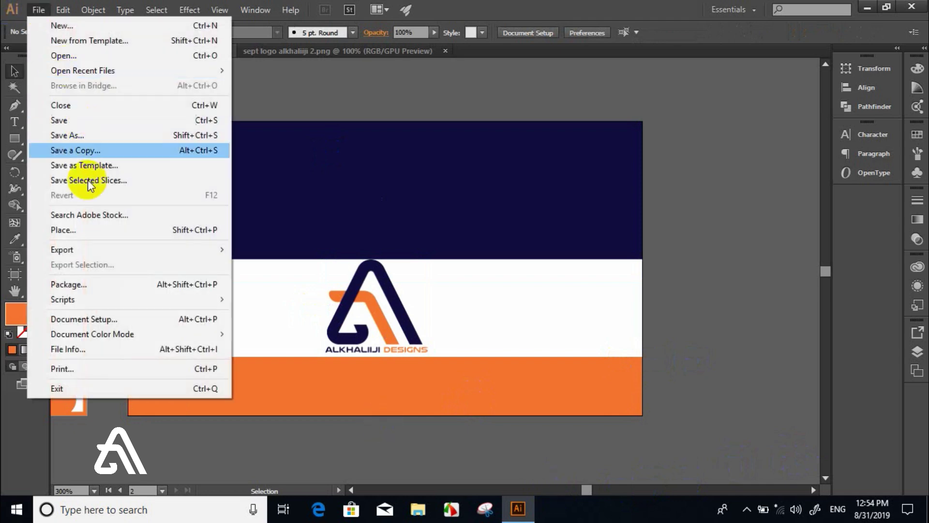
{"action": "left_click", "coordinate": [72, 138]}
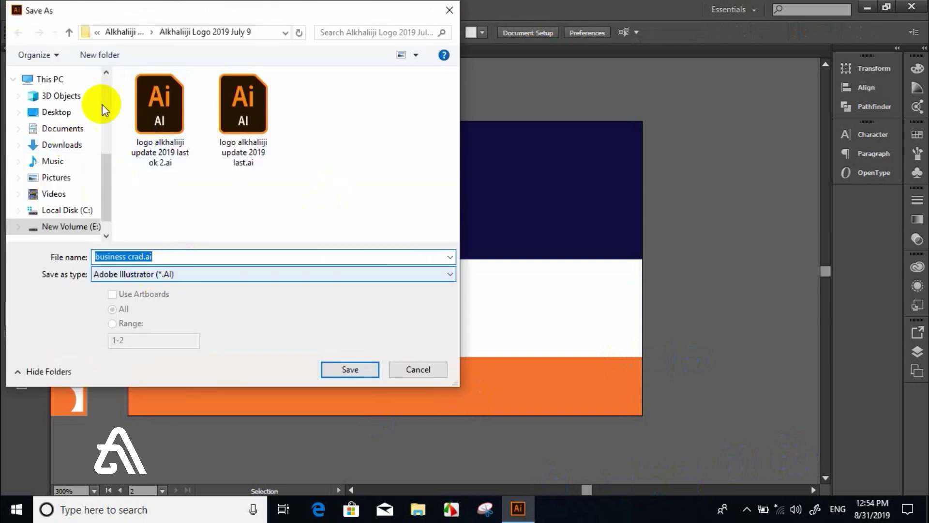
{"action": "left_click", "coordinate": [56, 115]}
{"action": "left_click", "coordinate": [148, 263]}
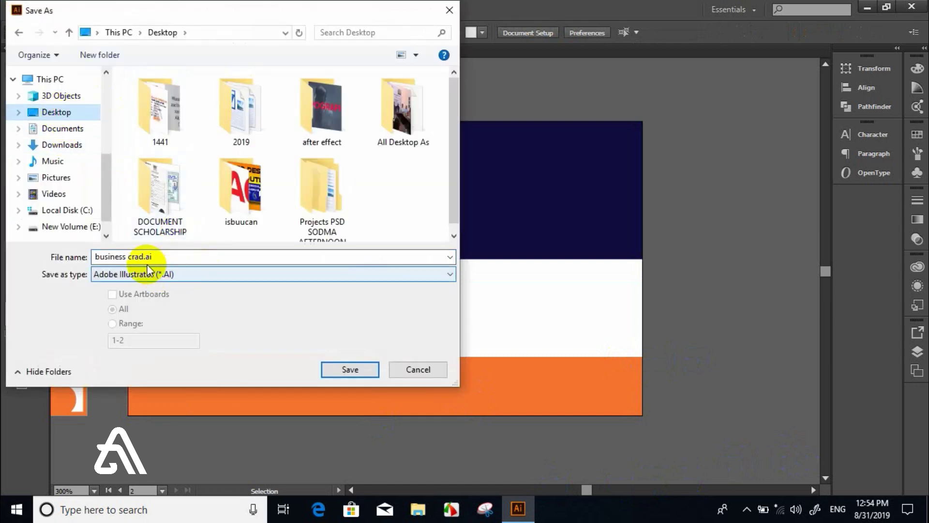
{"action": "left_click", "coordinate": [339, 368]}
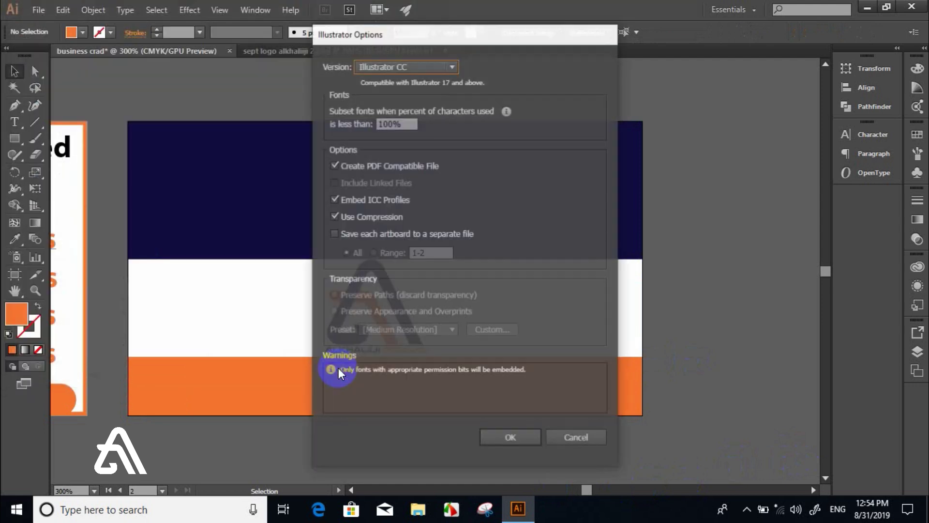
{"action": "left_click", "coordinate": [521, 437]}
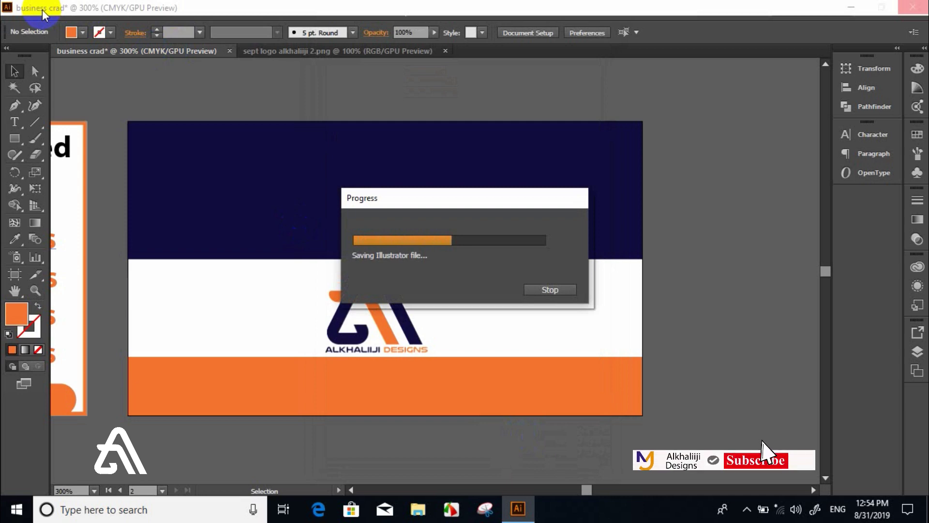
{"action": "left_click", "coordinate": [41, 10]}
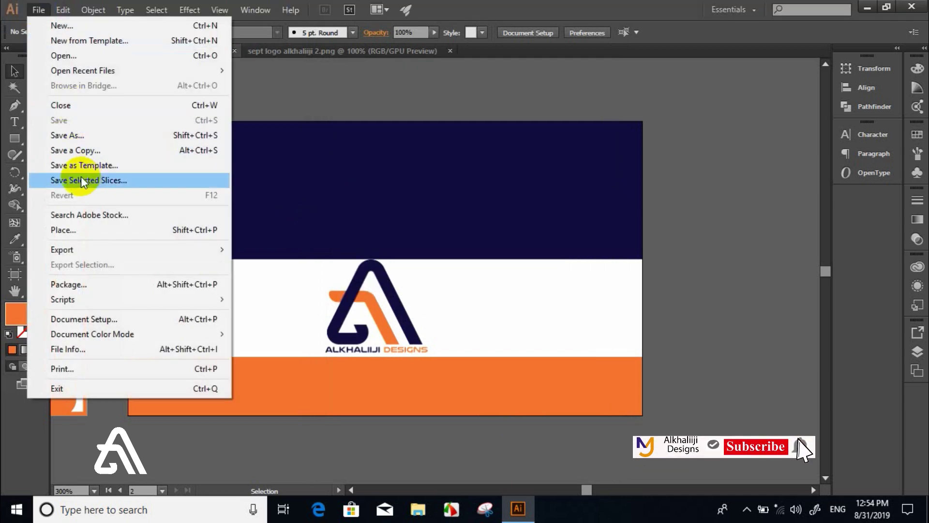
- Save a PDF copy, business crad.pdf, to the Desktop and scroll back to the front artboard
{"action": "left_click", "coordinate": [73, 136]}
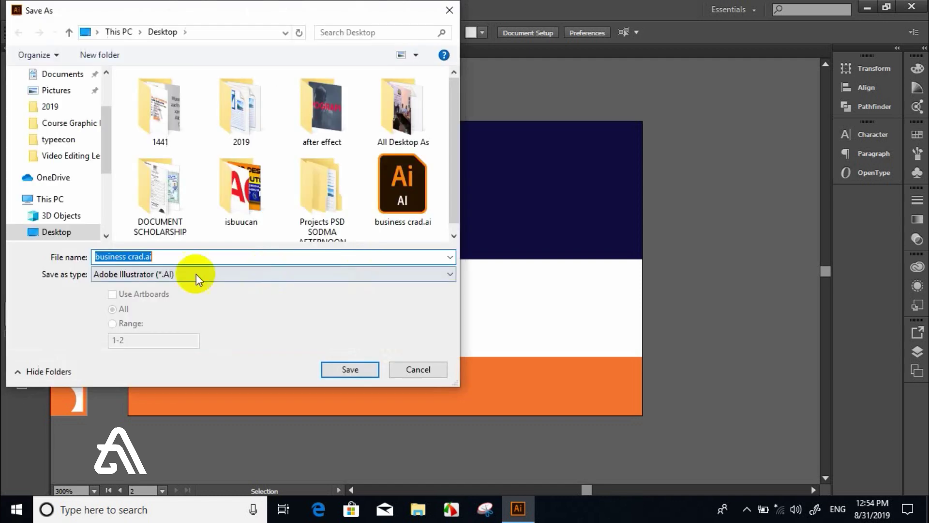
{"action": "left_click", "coordinate": [184, 274]}
{"action": "left_click", "coordinate": [146, 299]}
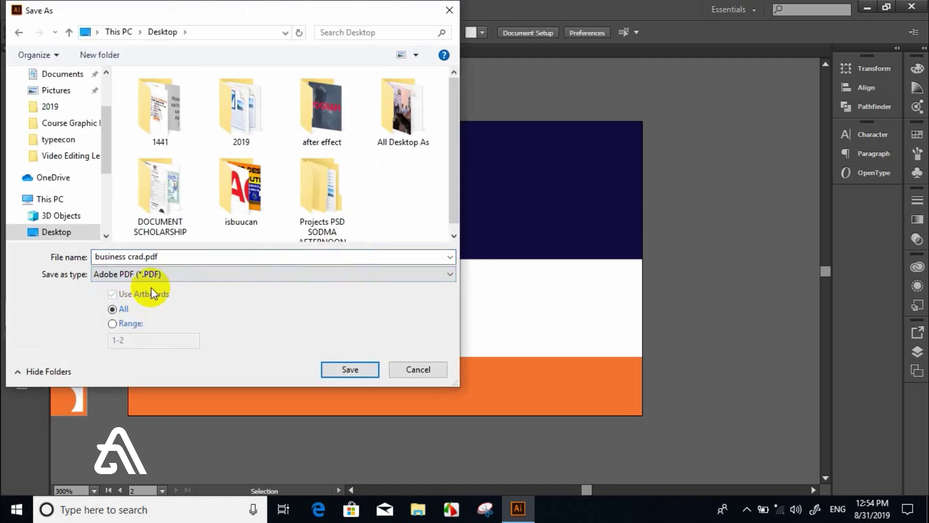
{"action": "left_click", "coordinate": [335, 366]}
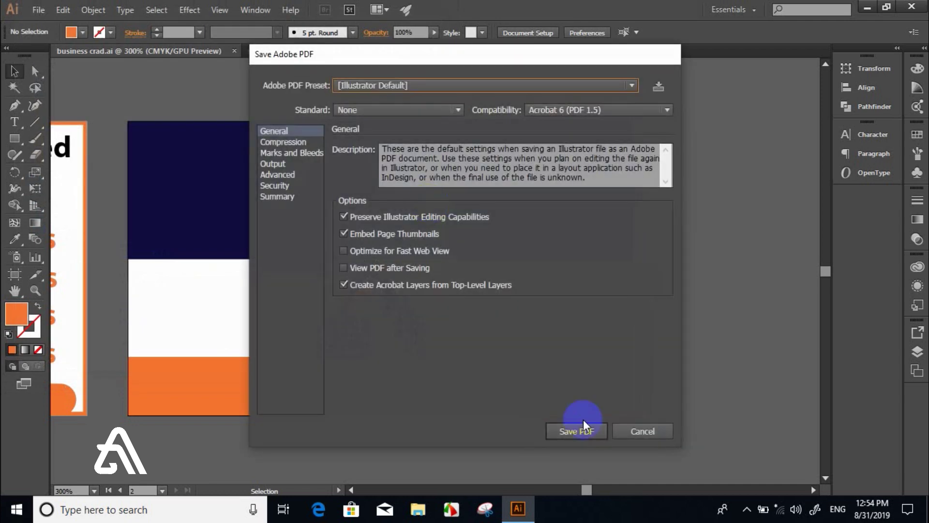
{"action": "left_click", "coordinate": [575, 433]}
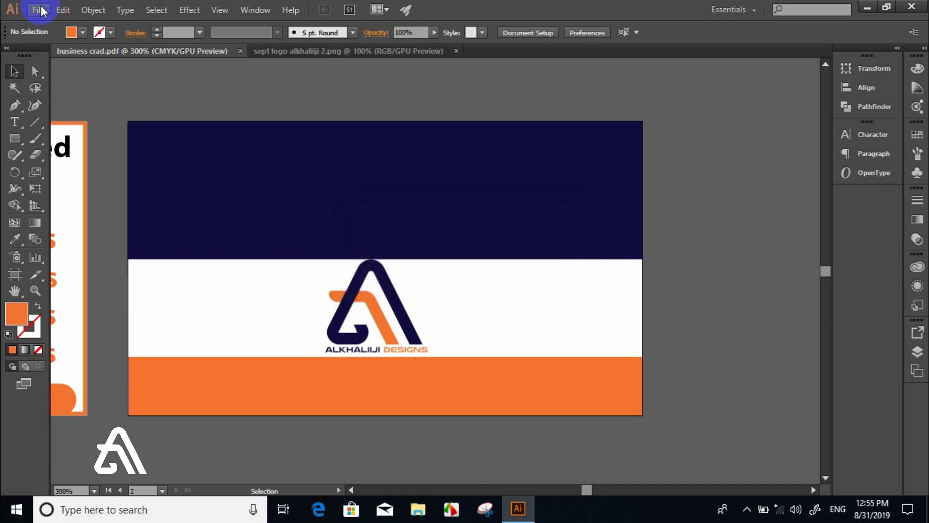
{"action": "left_click", "coordinate": [582, 490]}
{"action": "left_click_drag", "start_coordinate": [581, 489], "coordinate": [579, 491]}
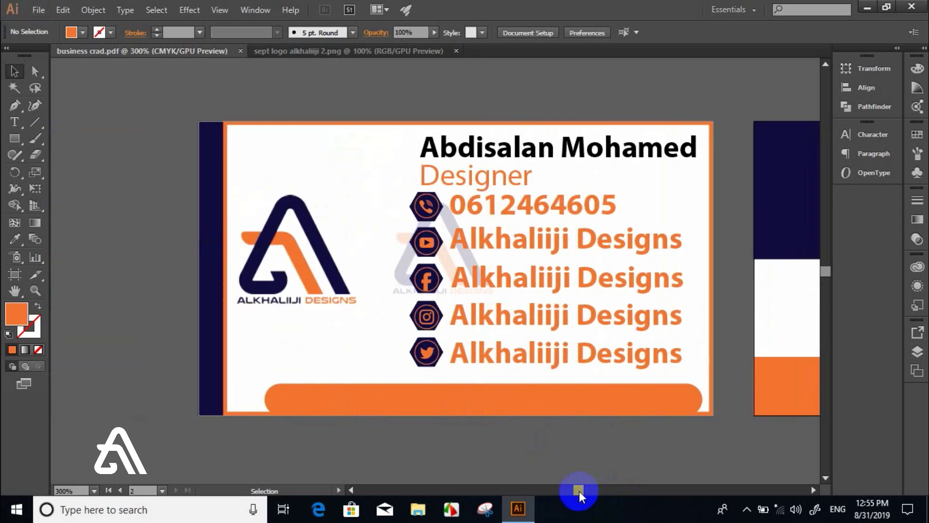